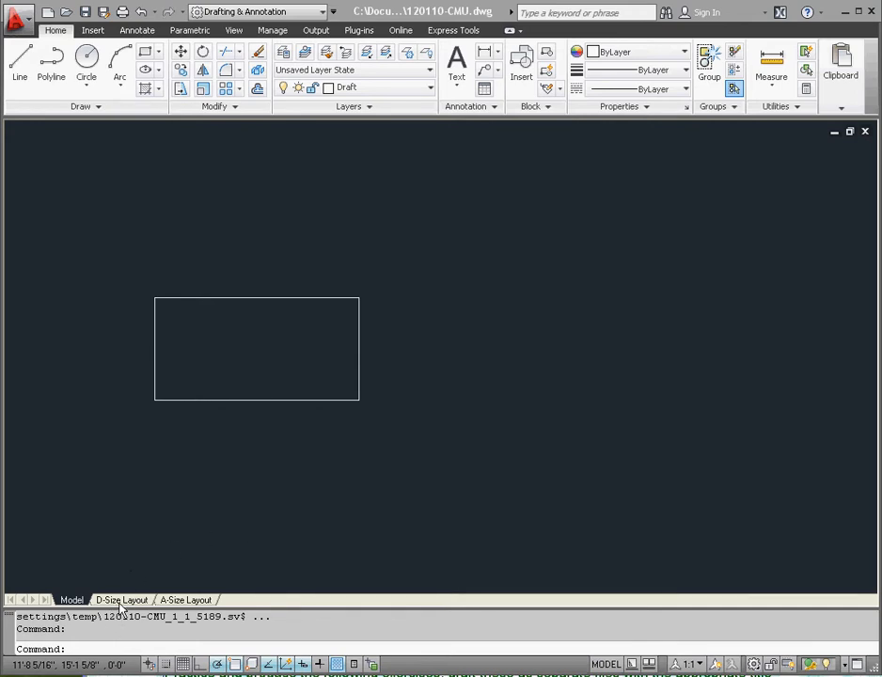
Step: Switch from model space to the A-Size Layout to view its sheet and viewport
{"action": "left_click", "coordinate": [184, 601]}
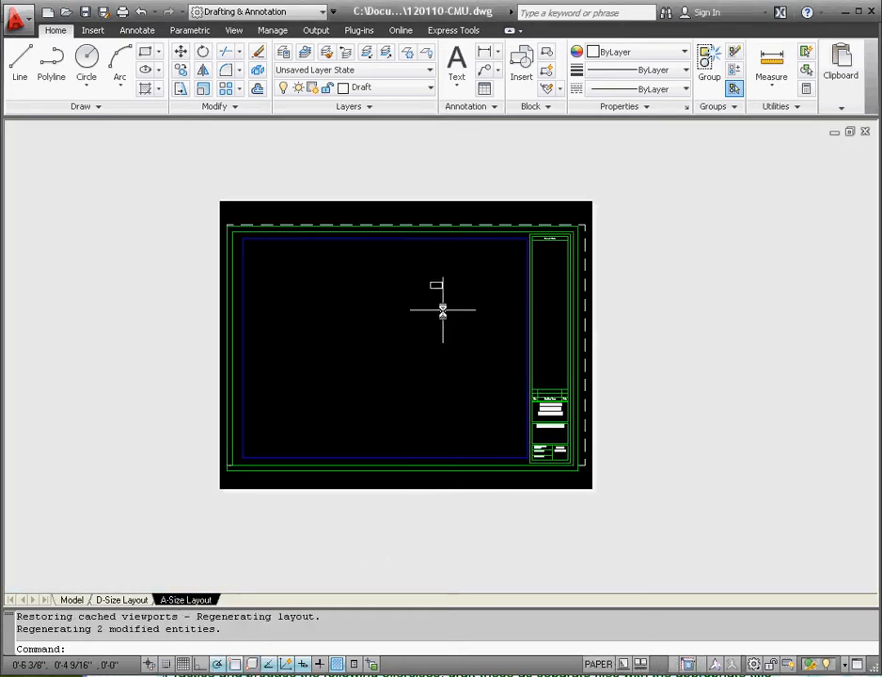
{"action": "scroll", "coordinate": [440, 284], "scroll_direction": "up", "scroll_amount": 4}
{"action": "scroll", "coordinate": [440, 284], "scroll_direction": "down", "scroll_amount": 5}
{"action": "scroll", "coordinate": [480, 298], "scroll_direction": "up", "scroll_amount": 2}
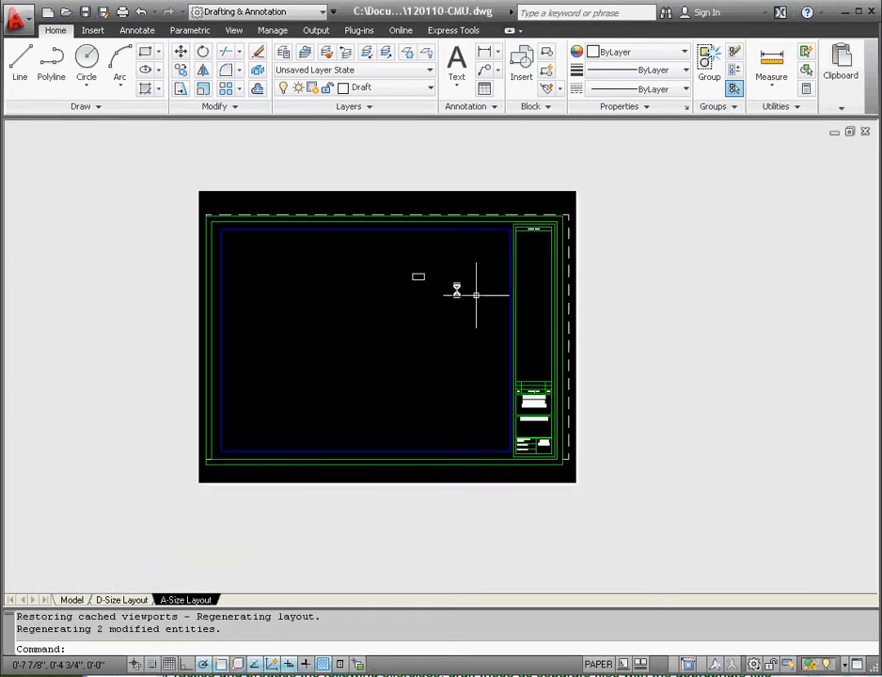
{"action": "scroll", "coordinate": [457, 293], "scroll_direction": "down", "scroll_amount": 2}
{"action": "scroll", "coordinate": [424, 272], "scroll_direction": "up", "scroll_amount": 2}
{"action": "scroll", "coordinate": [427, 279], "scroll_direction": "up", "scroll_amount": 2}
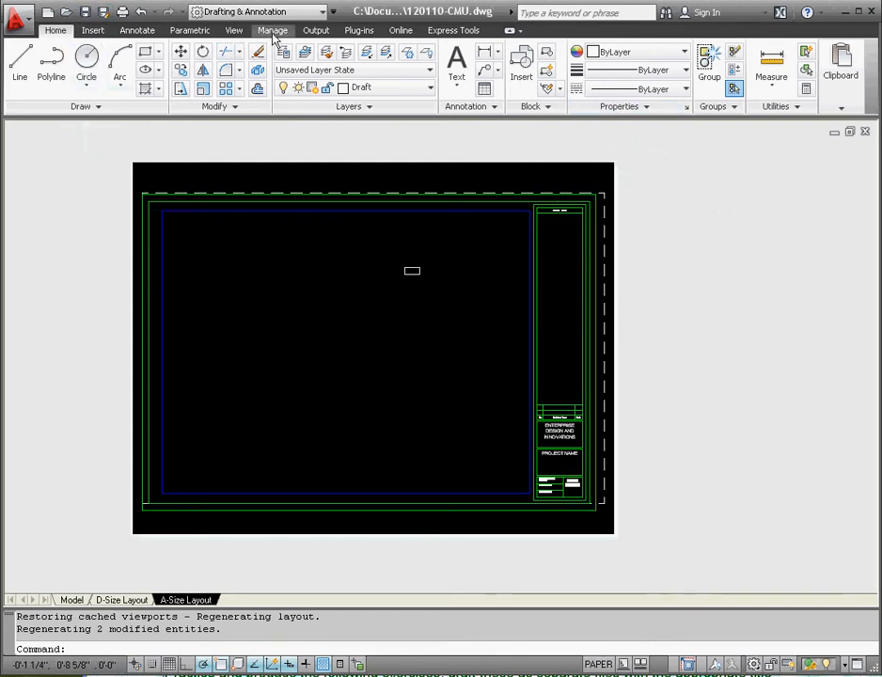
Step: Open the Properties palette and leave it docked beside the drawing area
{"action": "left_click", "coordinate": [234, 31]}
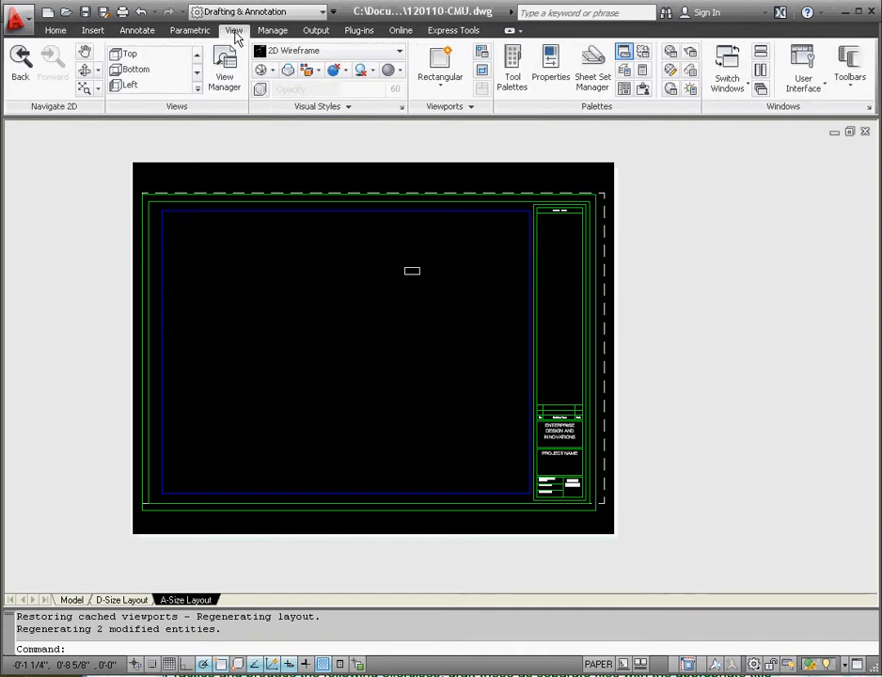
{"action": "left_click", "coordinate": [553, 62]}
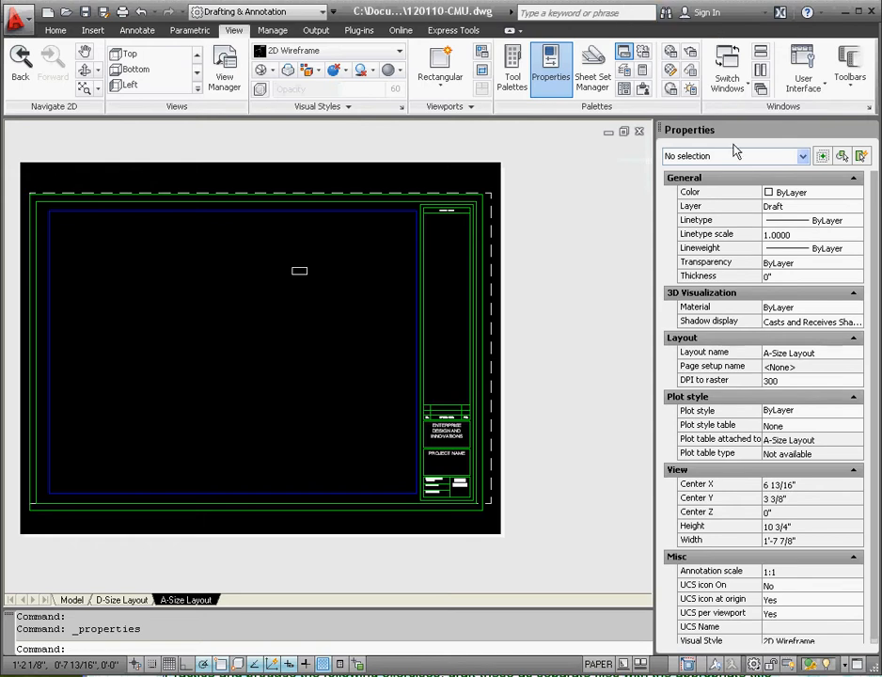
{"action": "mouse_move", "coordinate": [738, 132]}
{"action": "left_mouse_down"}
{"action": "mouse_move", "coordinate": [549, 256]}
{"action": "mouse_move", "coordinate": [450, 228]}
{"action": "left_mouse_up"}
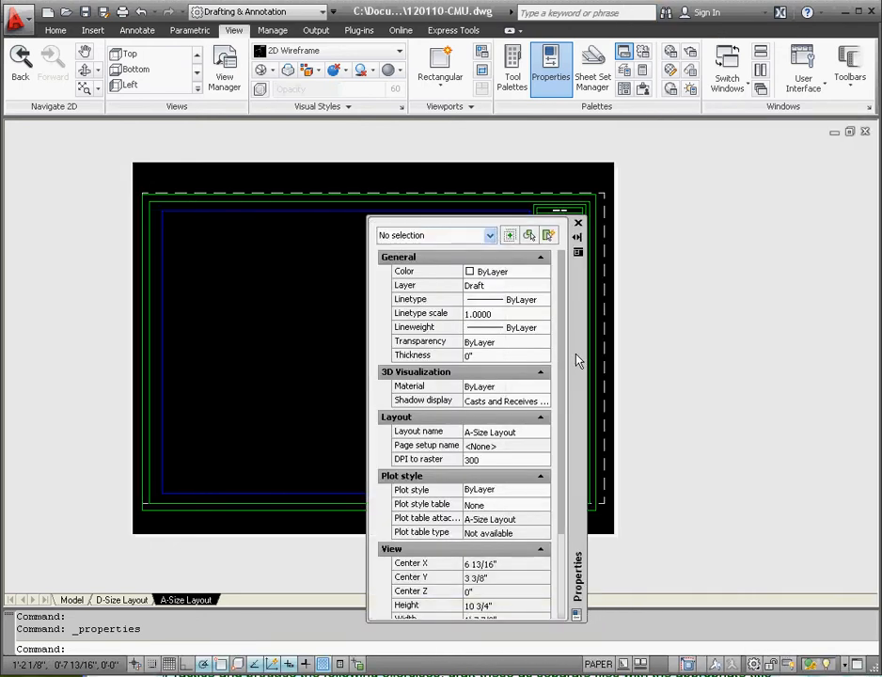
{"action": "mouse_move", "coordinate": [574, 358]}
{"action": "left_mouse_down"}
{"action": "mouse_move", "coordinate": [792, 246]}
{"action": "mouse_move", "coordinate": [862, 293]}
{"action": "mouse_move", "coordinate": [849, 288]}
{"action": "mouse_move", "coordinate": [851, 279]}
{"action": "left_mouse_up"}
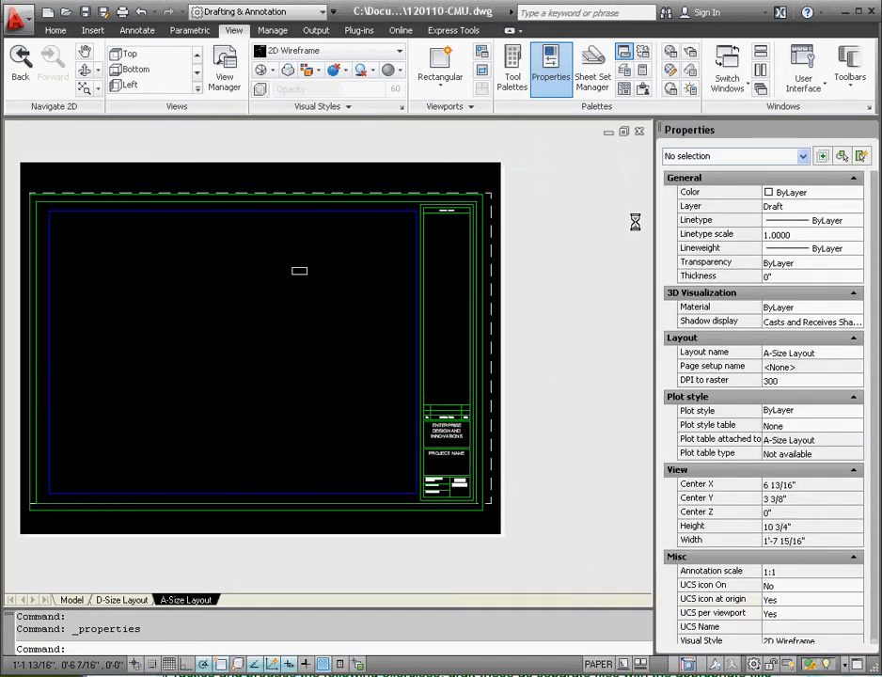
Step: Fit the whole A-Size Layout sheet in the drawing area with Zoom Extents
{"action": "scroll", "coordinate": [472, 189], "scroll_direction": "down", "scroll_amount": 1}
{"action": "scroll", "coordinate": [454, 216], "scroll_direction": "up", "scroll_amount": 2}
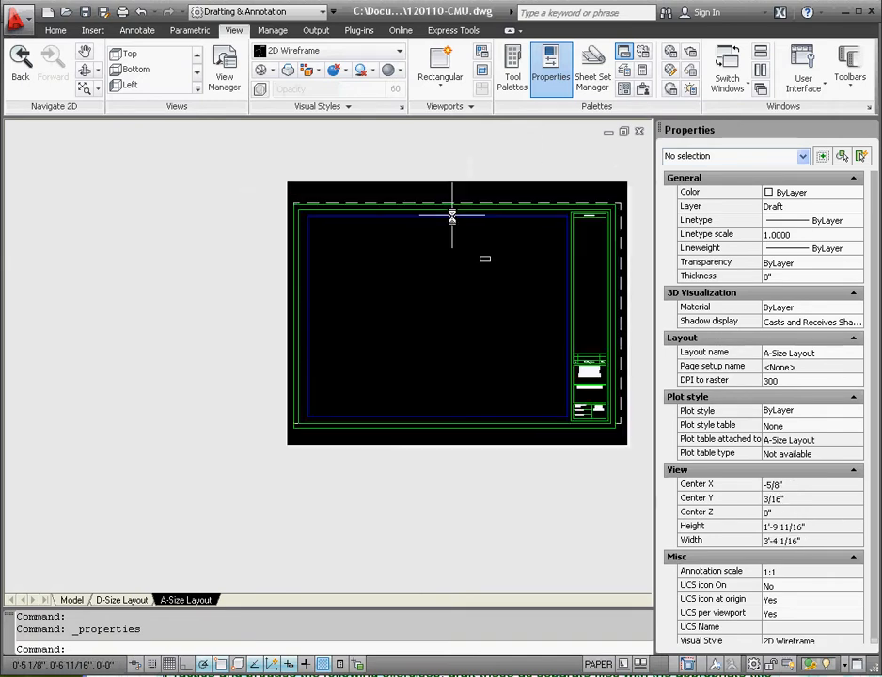
{"action": "scroll", "coordinate": [386, 224], "scroll_direction": "down", "scroll_amount": 2}
{"action": "scroll", "coordinate": [413, 234], "scroll_direction": "up", "scroll_amount": 1}
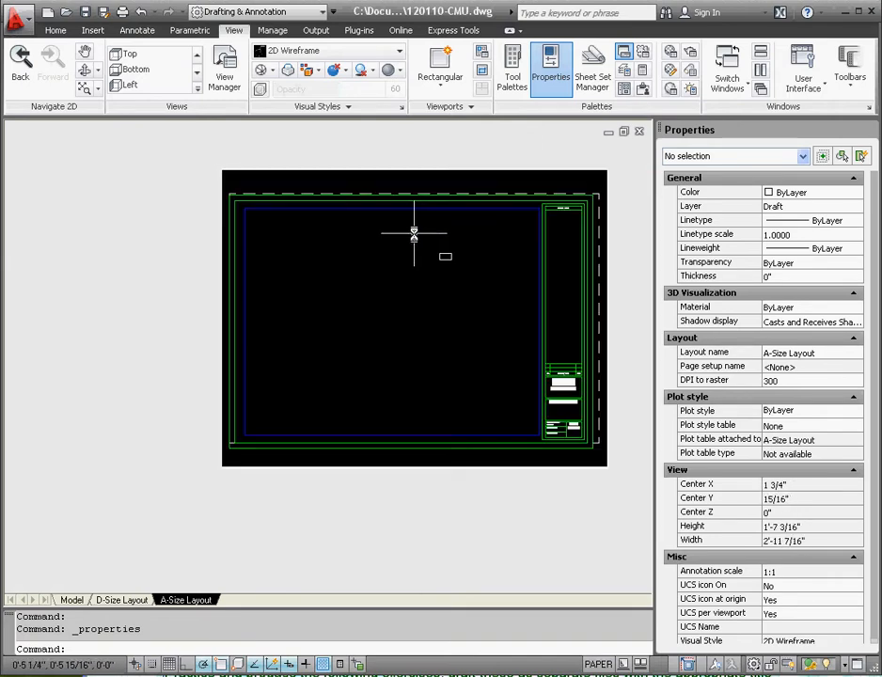
{"action": "scroll", "coordinate": [350, 299], "scroll_direction": "up", "scroll_amount": 2}
{"action": "scroll", "coordinate": [362, 297], "scroll_direction": "down", "scroll_amount": 1}
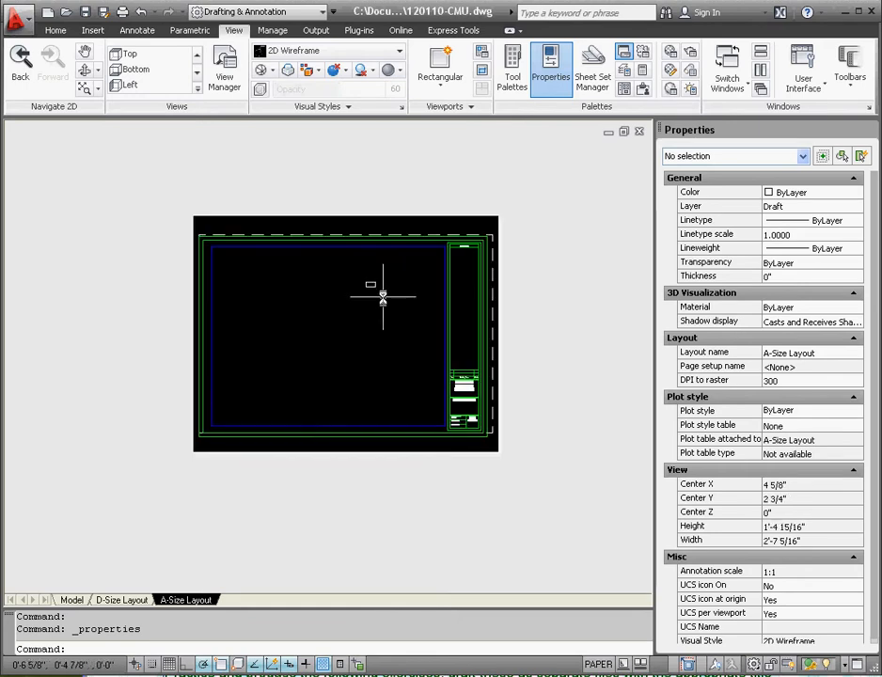
{"action": "scroll", "coordinate": [367, 305], "scroll_direction": "up", "scroll_amount": 2}
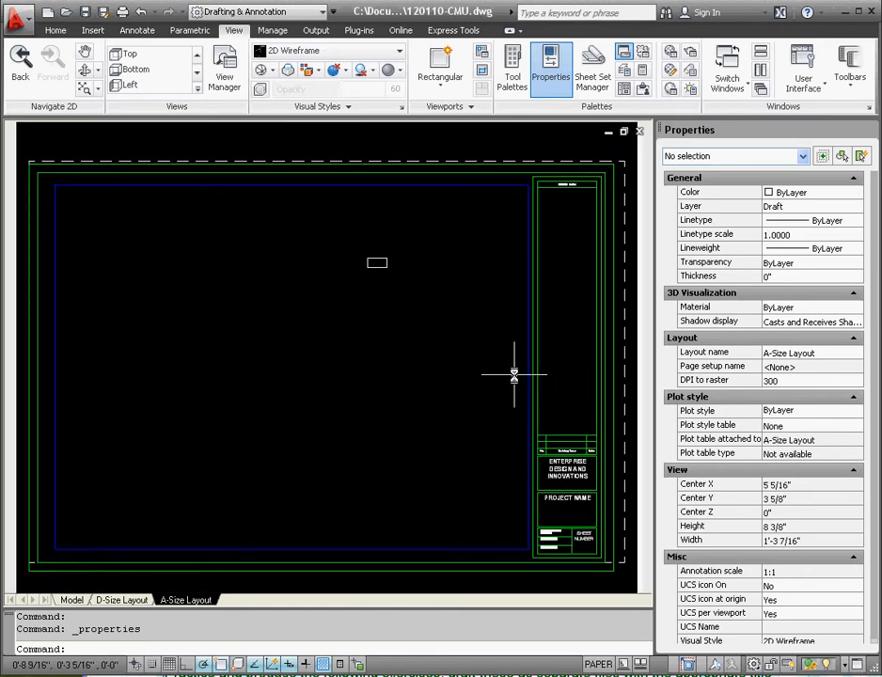
{"action": "type", "text": "z"}
{"action": "key", "text": "Return"}
{"action": "type", "text": "e"}
{"action": "key", "text": "Return"}
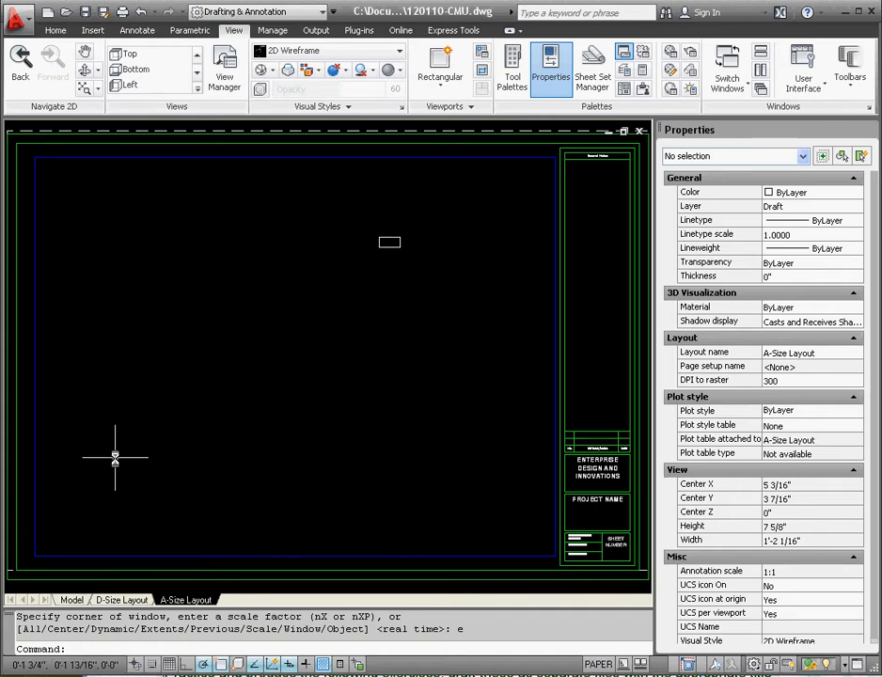
Step: Go to model space and examine the rectangle drawn there
{"action": "left_click", "coordinate": [78, 602]}
{"action": "scroll", "coordinate": [389, 472], "scroll_direction": "down", "scroll_amount": 2}
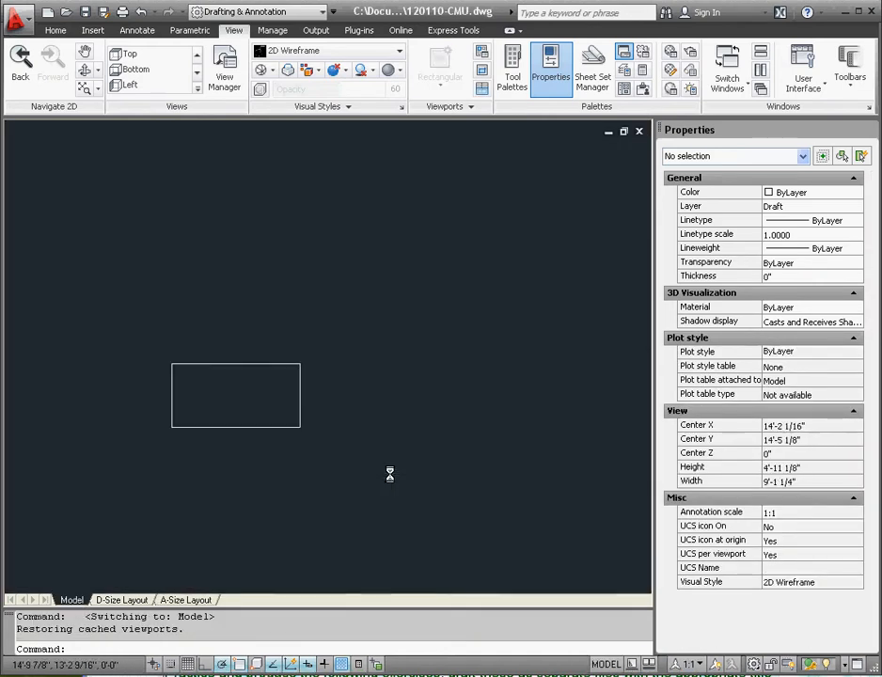
{"action": "scroll", "coordinate": [227, 444], "scroll_direction": "up", "scroll_amount": 3}
{"action": "scroll", "coordinate": [198, 453], "scroll_direction": "down", "scroll_amount": 2}
{"action": "scroll", "coordinate": [387, 464], "scroll_direction": "down", "scroll_amount": 1}
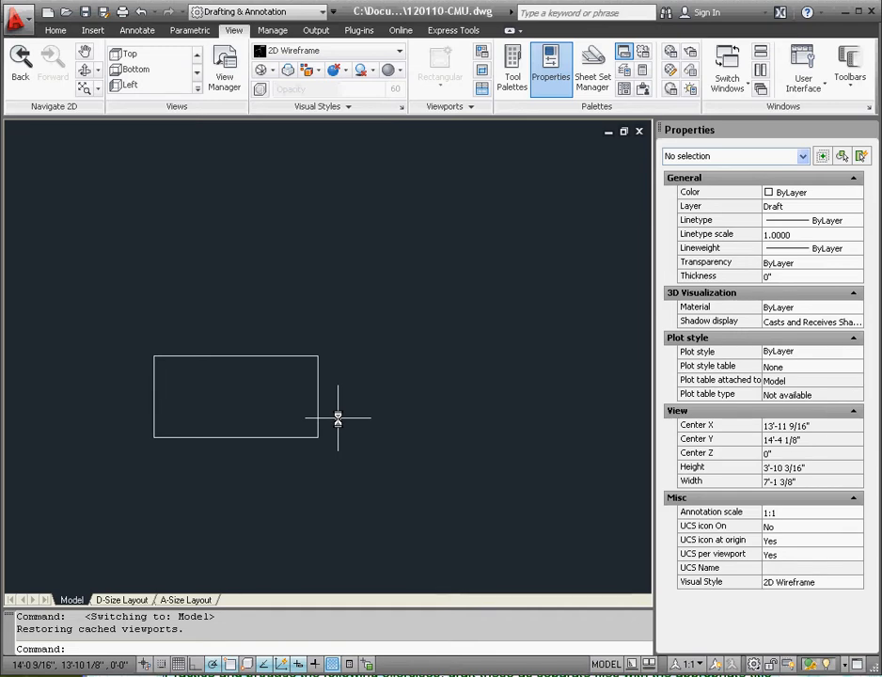
Step: Return to the A-Size Layout and unlock the blue viewport by setting its Display locked property to No
{"action": "left_click", "coordinate": [185, 600]}
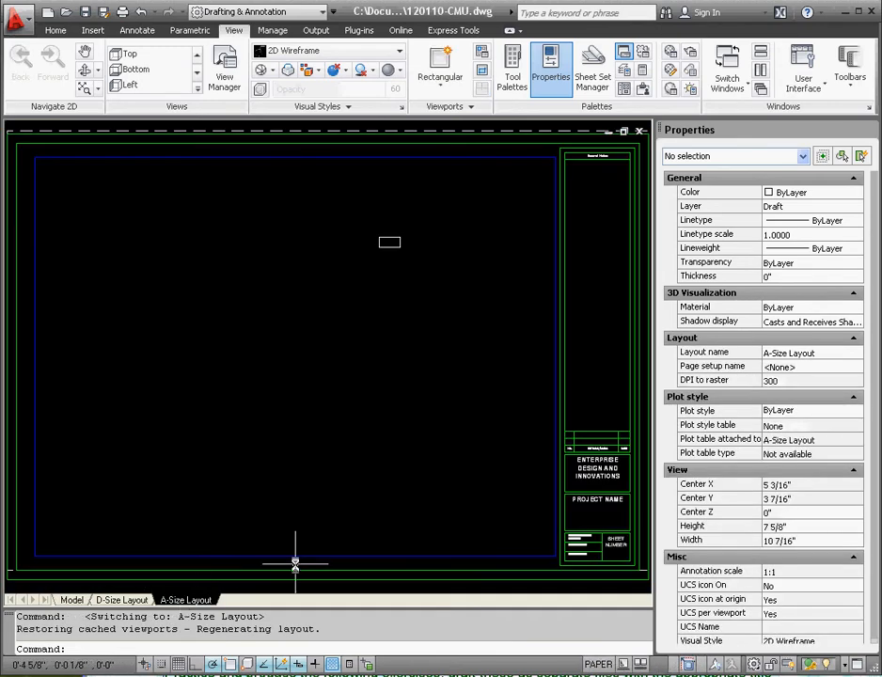
{"action": "left_click", "coordinate": [454, 170]}
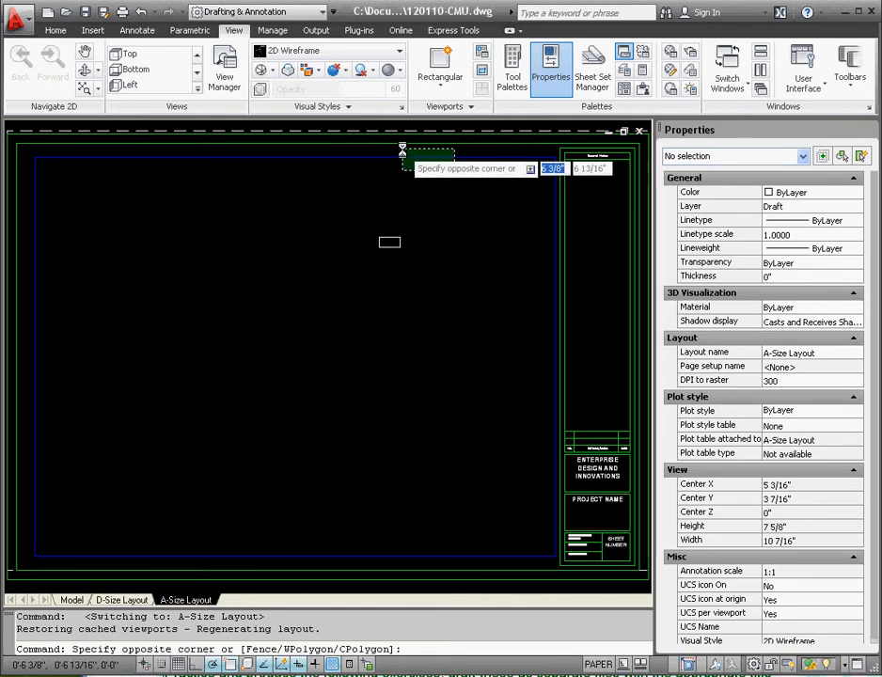
{"action": "left_click", "coordinate": [403, 148]}
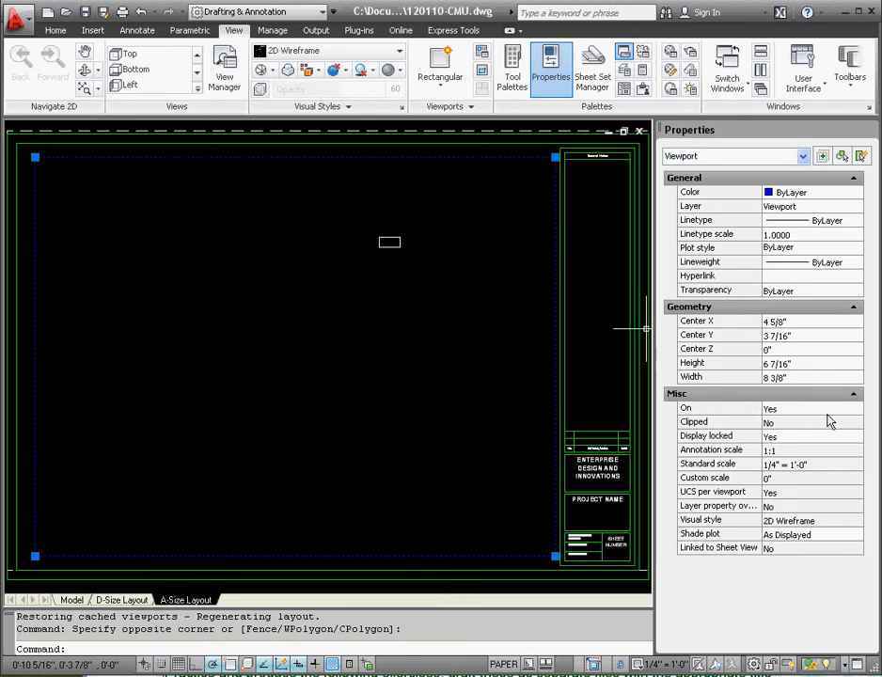
{"action": "left_click", "coordinate": [796, 438]}
{"action": "left_click", "coordinate": [792, 439]}
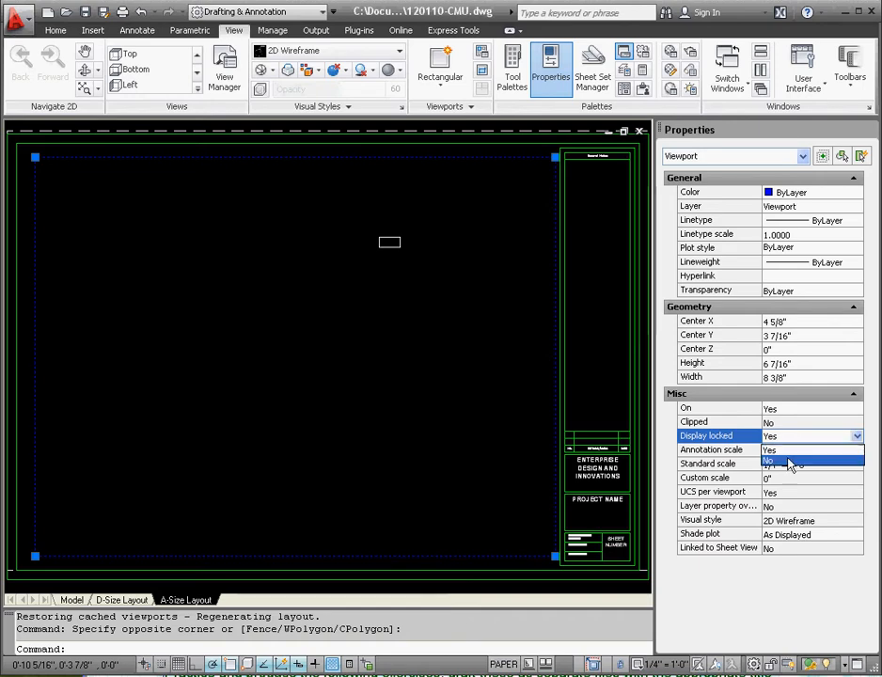
{"action": "left_click", "coordinate": [784, 460]}
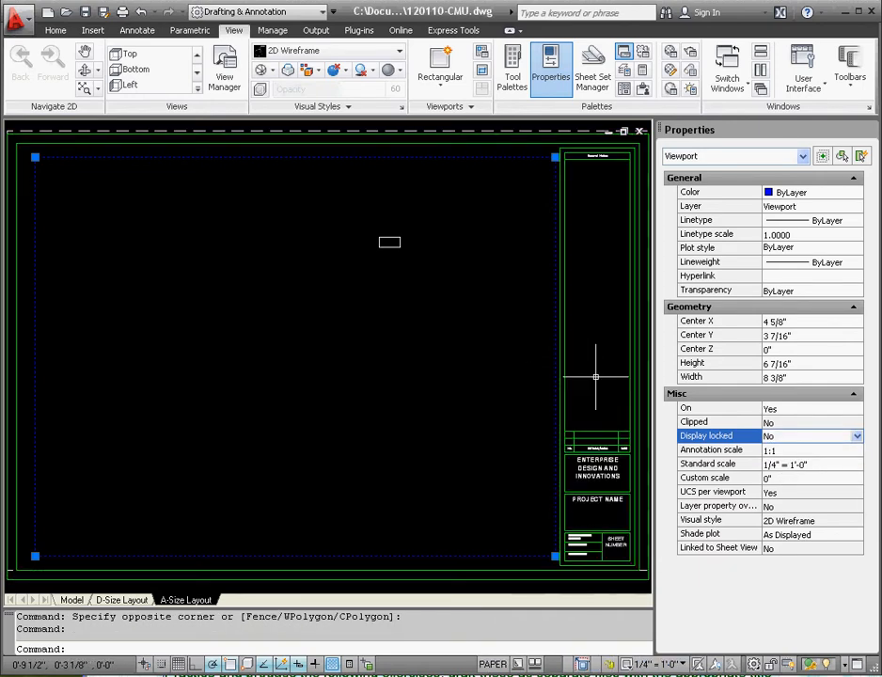
Step: Change the selected viewport's standard scale to 6" = 1'-0"
{"action": "left_click", "coordinate": [822, 464]}
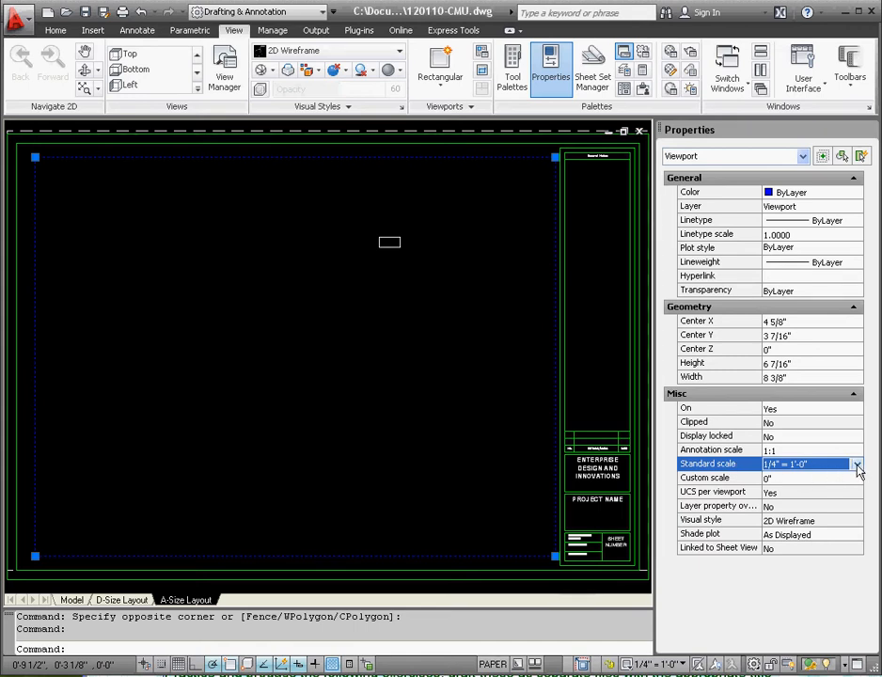
{"action": "left_click", "coordinate": [857, 464]}
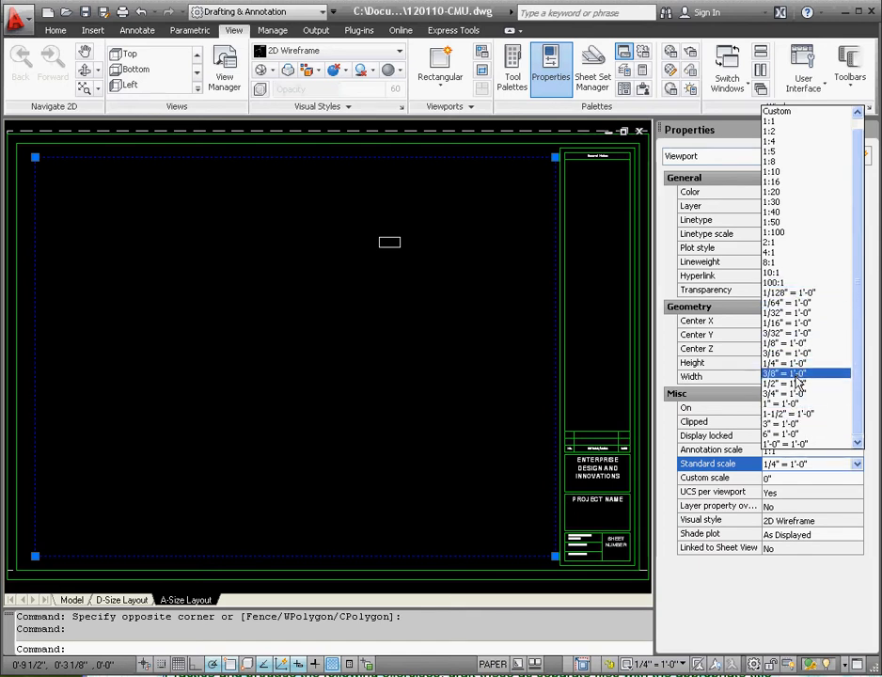
{"action": "left_click", "coordinate": [785, 436]}
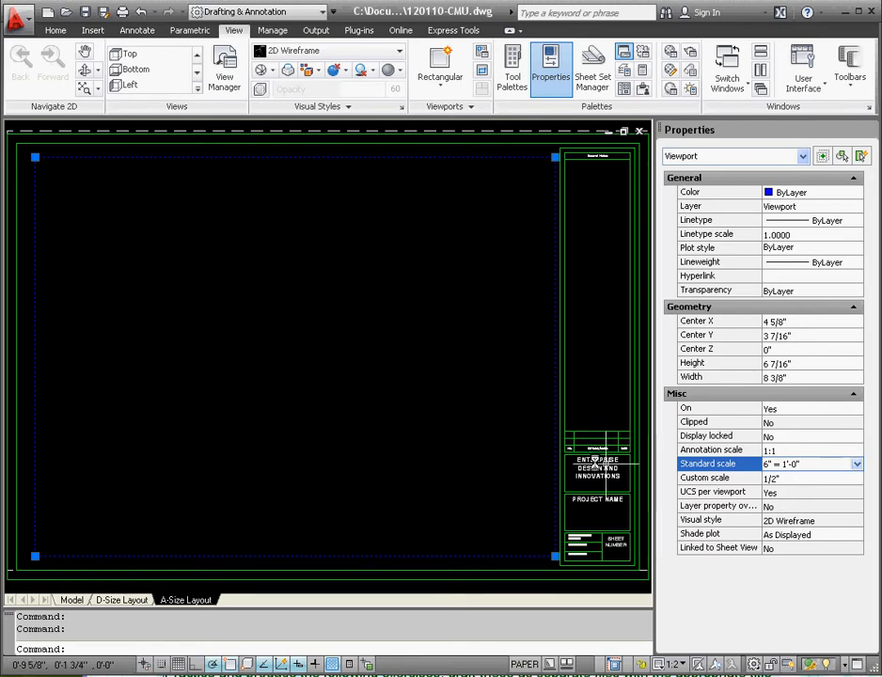
Step: Activate model space inside the viewport and use Zoom Extents to bring the rectangle into view with some margin around it
{"action": "double_click", "coordinate": [452, 422]}
{"action": "scroll", "coordinate": [451, 423], "scroll_direction": "down", "scroll_amount": 4}
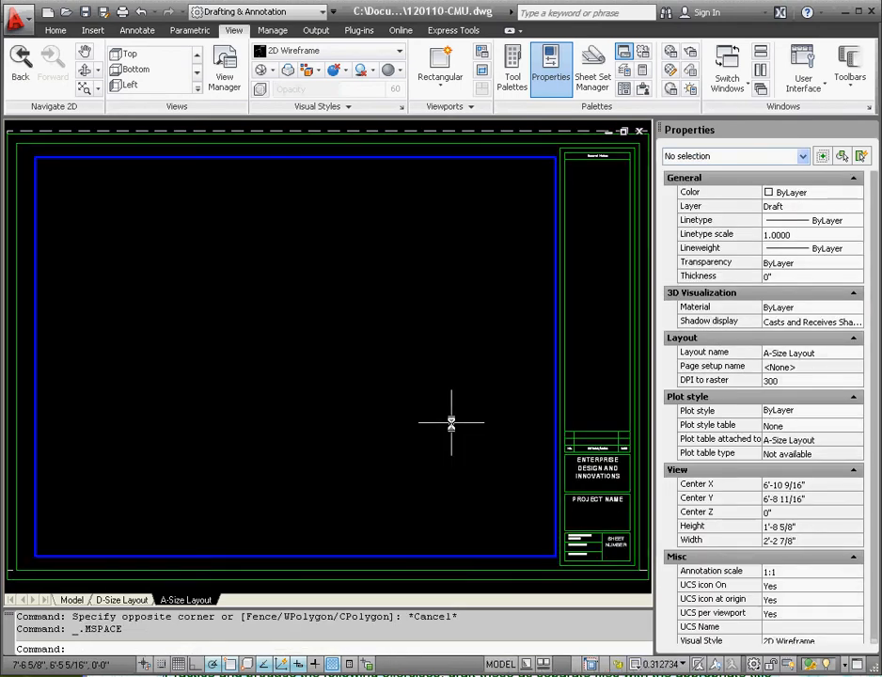
{"action": "scroll", "coordinate": [452, 423], "scroll_direction": "up", "scroll_amount": 4}
{"action": "scroll", "coordinate": [451, 423], "scroll_direction": "down", "scroll_amount": 10}
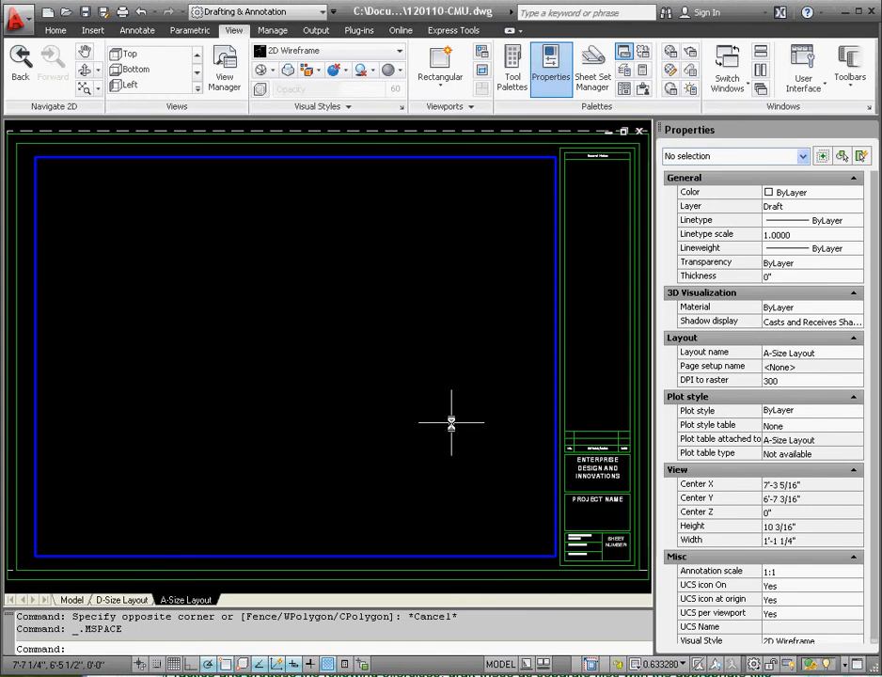
{"action": "scroll", "coordinate": [531, 358], "scroll_direction": "up", "scroll_amount": 4}
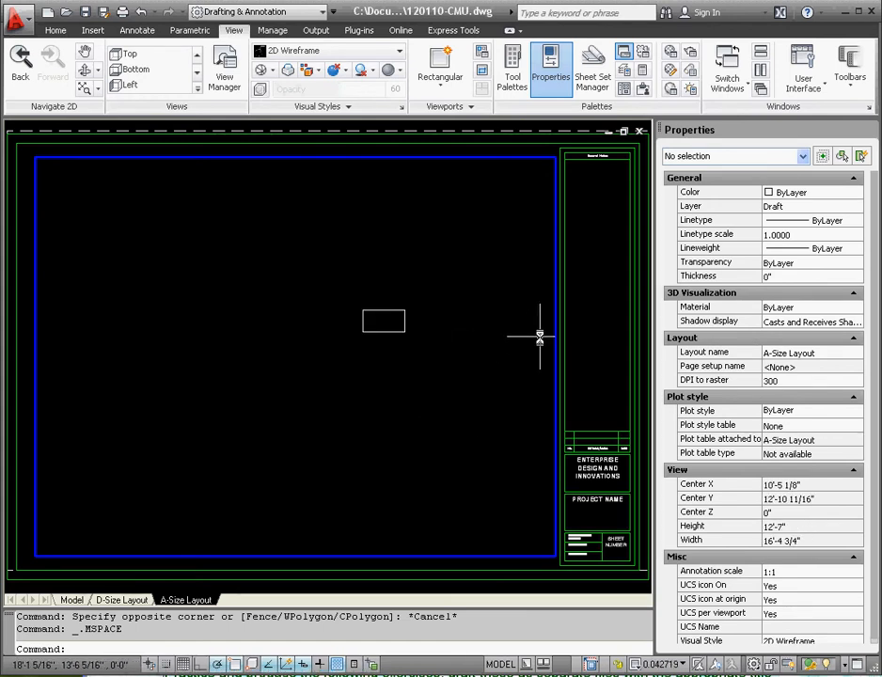
{"action": "type", "text": "z"}
{"action": "key", "text": "Return"}
{"action": "type", "text": "e"}
{"action": "key", "text": "Return"}
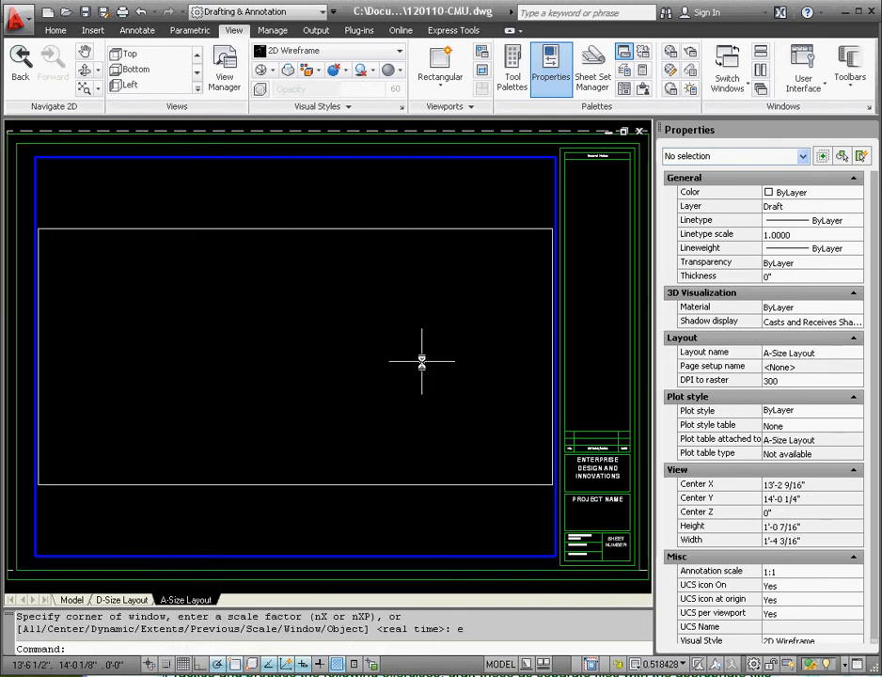
{"action": "scroll", "coordinate": [421, 360], "scroll_direction": "down", "scroll_amount": 2}
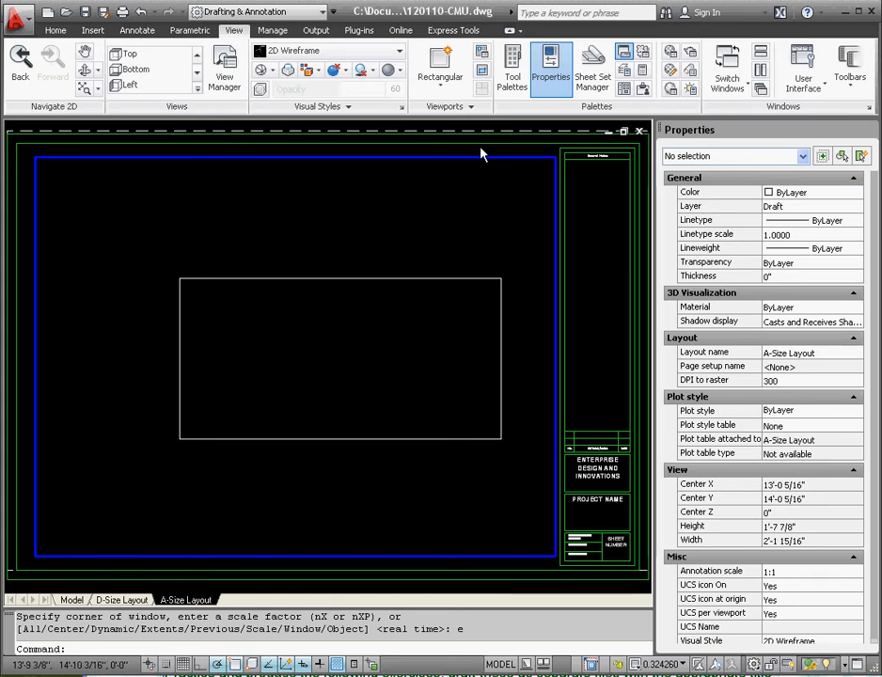
Step: Return to paper space and set the viewport's standard scale to 6" = 1'-0" with the rectangle in view
{"action": "double_click", "coordinate": [594, 221]}
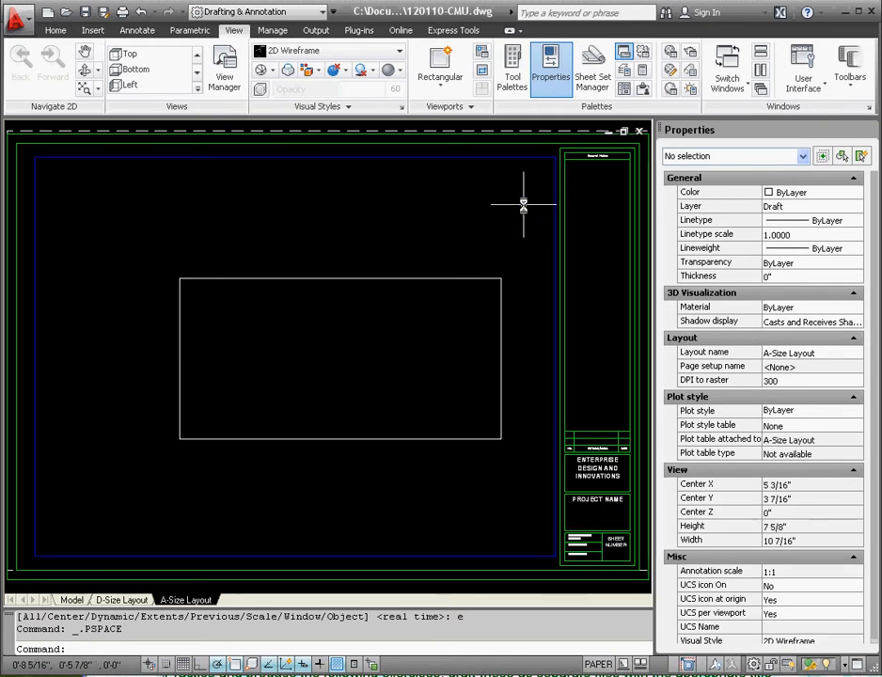
{"action": "left_click", "coordinate": [531, 157]}
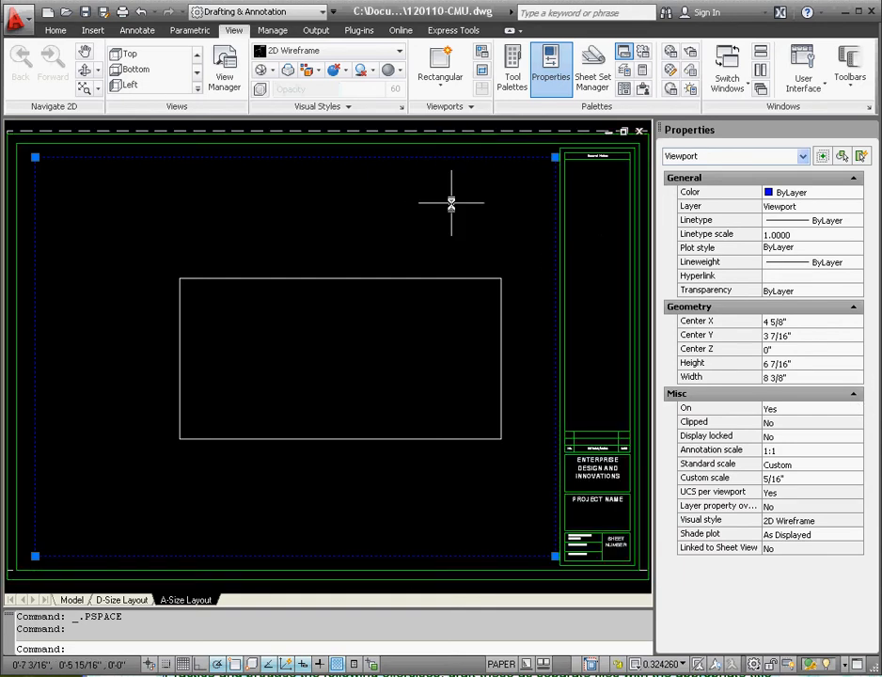
{"action": "left_click", "coordinate": [803, 469]}
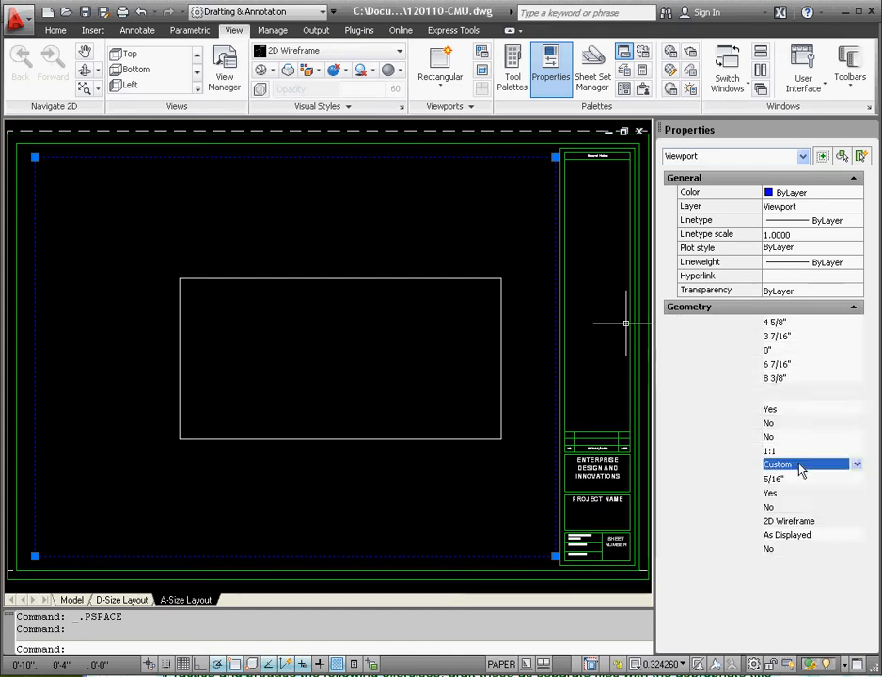
{"action": "left_click", "coordinate": [856, 465]}
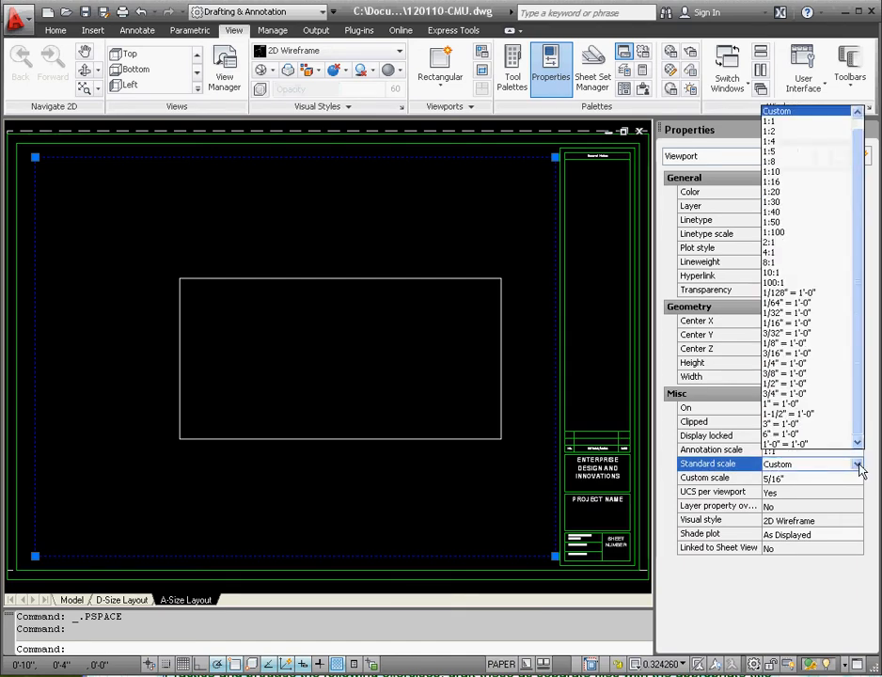
{"action": "left_click", "coordinate": [792, 437]}
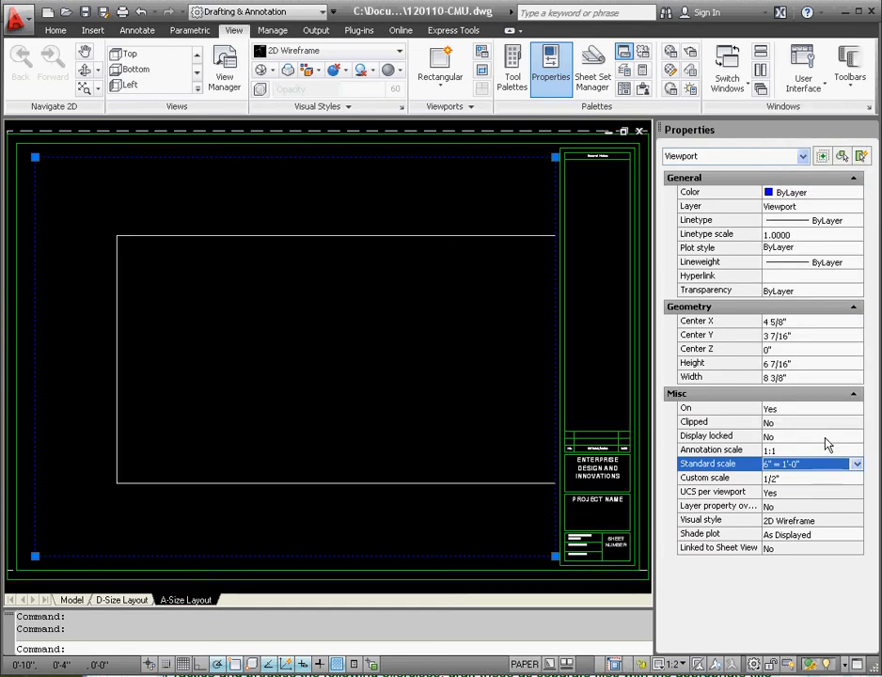
Step: Lock the viewport by setting Display locked to Yes, and deselect it
{"action": "left_click", "coordinate": [797, 437]}
{"action": "left_click", "coordinate": [797, 437]}
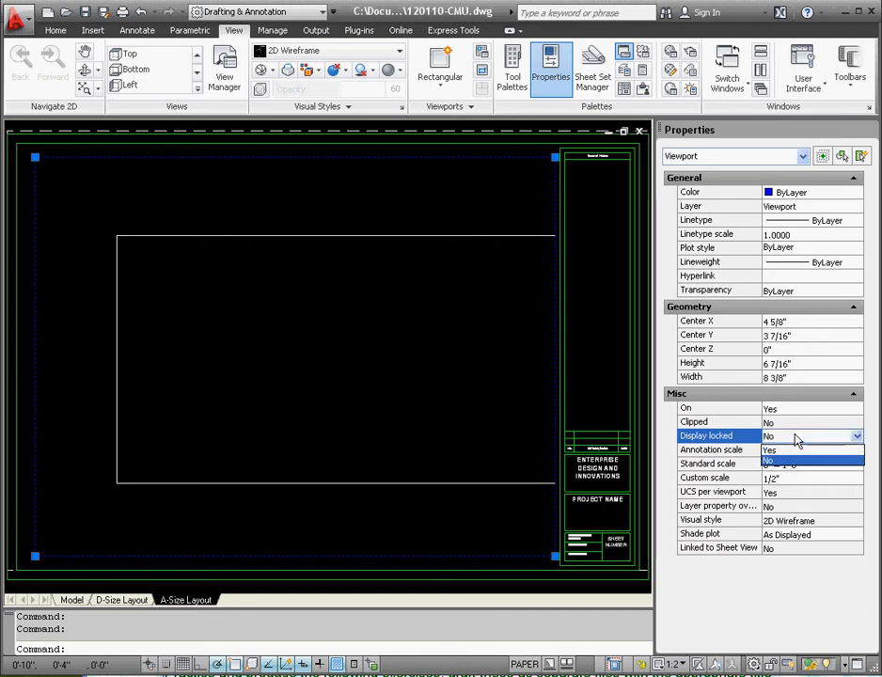
{"action": "left_click", "coordinate": [792, 452]}
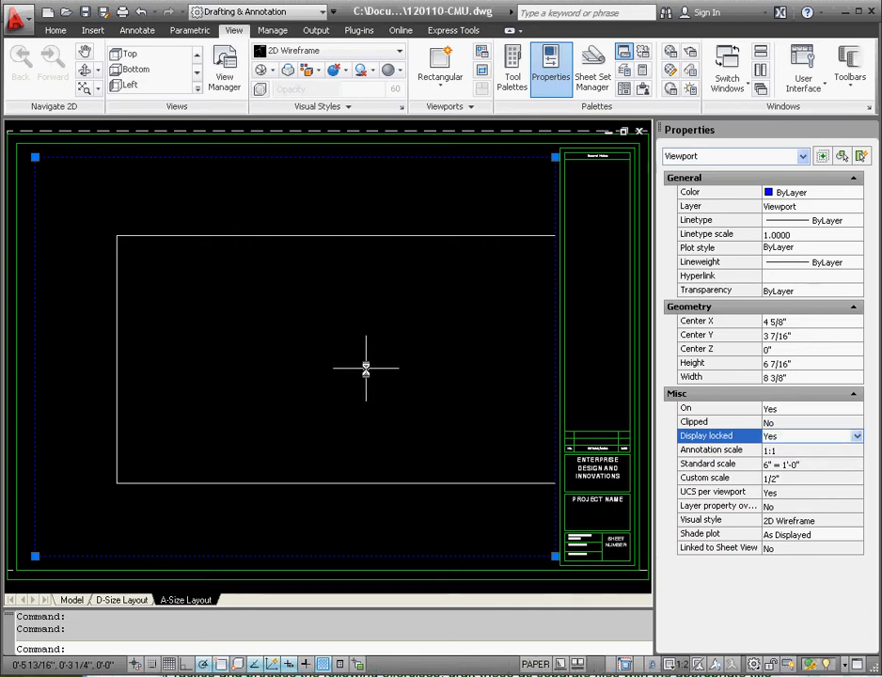
{"action": "key", "text": "Escape"}
{"action": "key", "text": "Escape"}
{"action": "scroll", "coordinate": [403, 250], "scroll_direction": "down", "scroll_amount": 3}
{"action": "scroll", "coordinate": [349, 320], "scroll_direction": "up", "scroll_amount": 4}
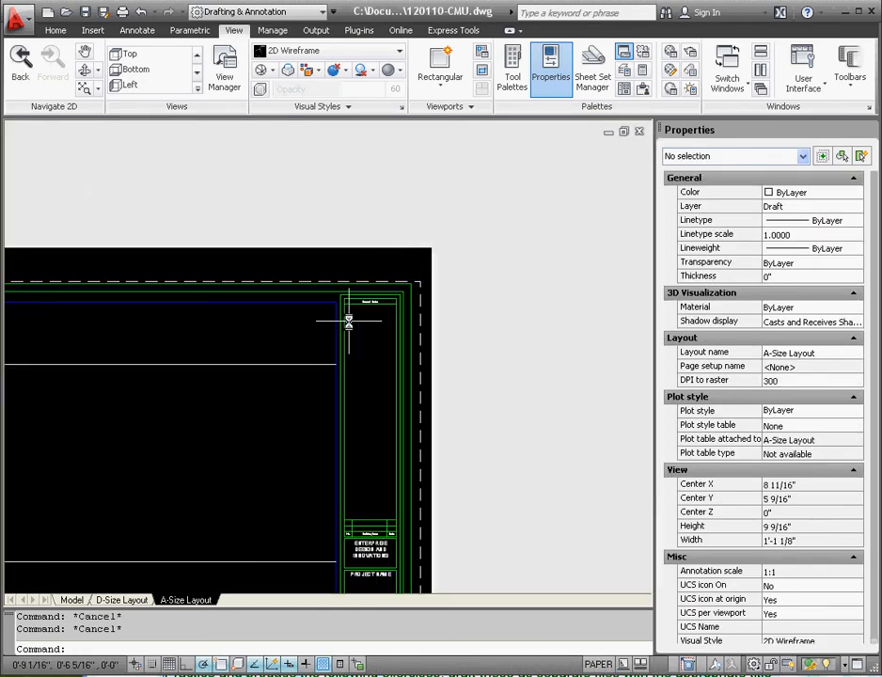
Step: Select the locked viewport and stretch its upper-right corner outward over the title block to a width of about 9 5/8"
{"action": "scroll", "coordinate": [345, 321], "scroll_direction": "down", "scroll_amount": 5}
{"action": "scroll", "coordinate": [346, 322], "scroll_direction": "up", "scroll_amount": 4}
{"action": "left_click", "coordinate": [356, 299]}
{"action": "left_click", "coordinate": [342, 288]}
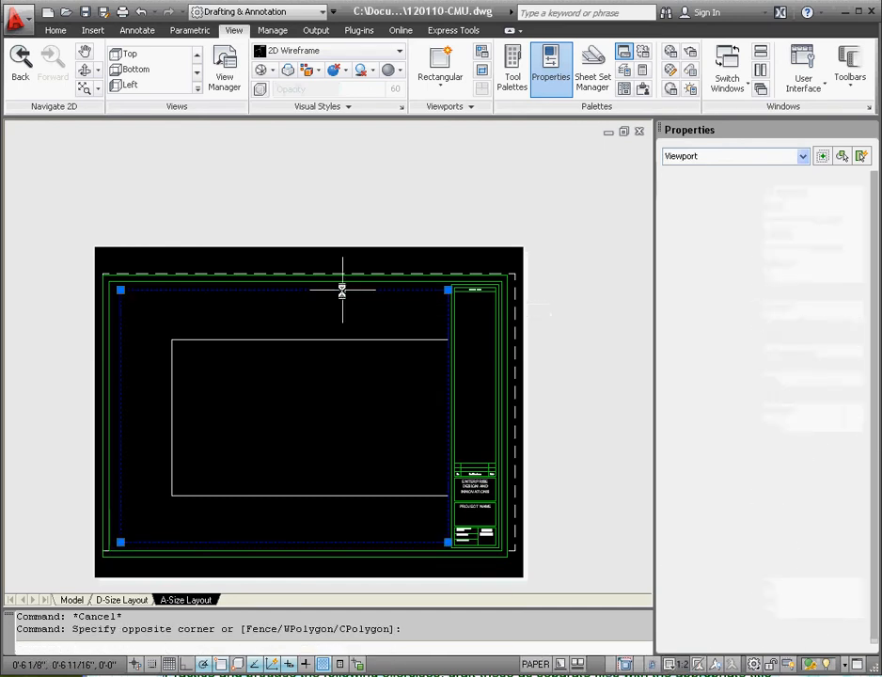
{"action": "left_click", "coordinate": [447, 290]}
{"action": "scroll", "coordinate": [446, 291], "scroll_direction": "up", "scroll_amount": 3}
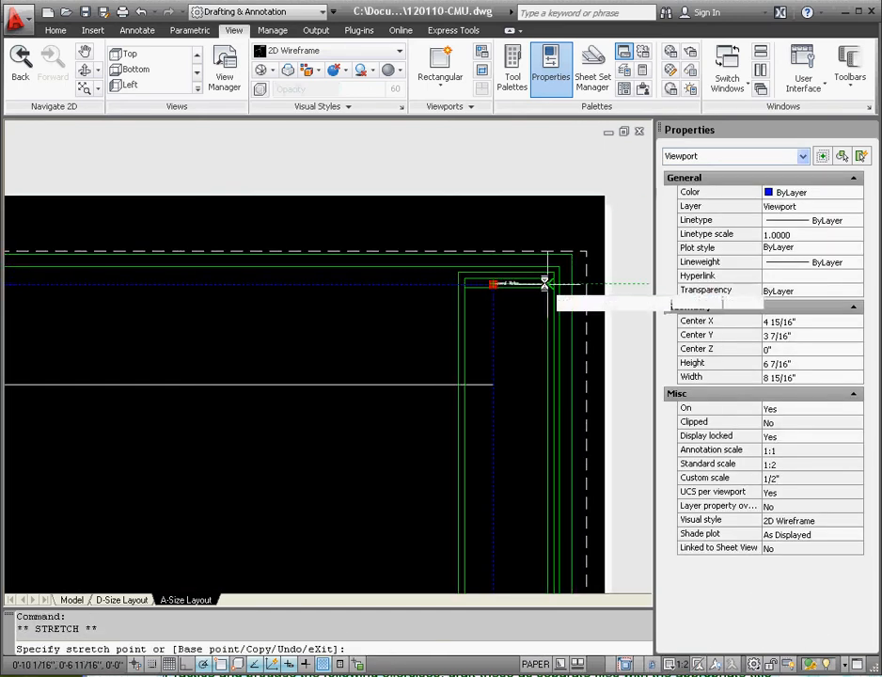
{"action": "left_click", "coordinate": [547, 283]}
{"action": "scroll", "coordinate": [399, 233], "scroll_direction": "down", "scroll_amount": 4}
{"action": "scroll", "coordinate": [531, 269], "scroll_direction": "up", "scroll_amount": 2}
{"action": "scroll", "coordinate": [442, 225], "scroll_direction": "down", "scroll_amount": 2}
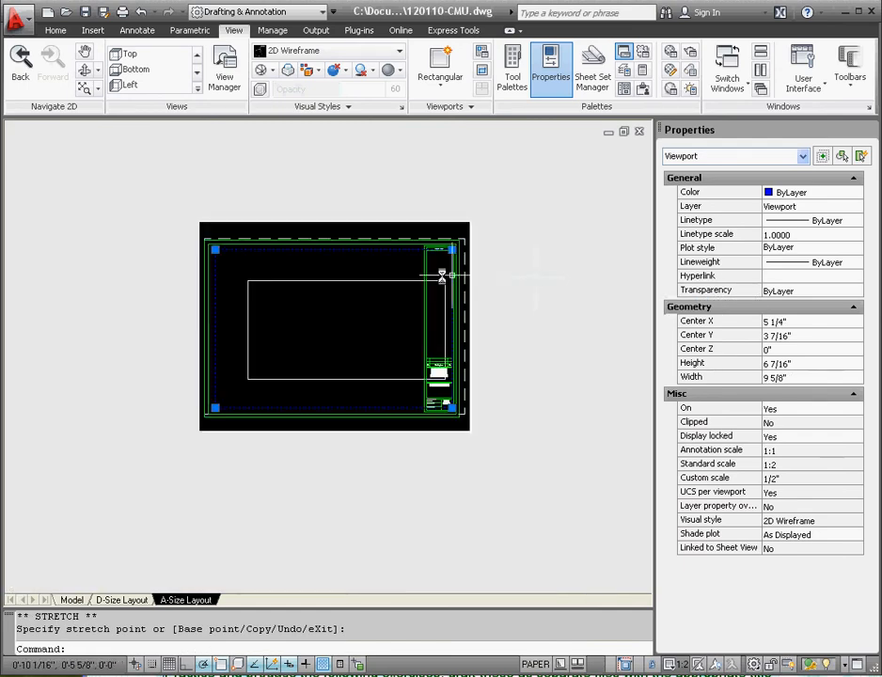
{"action": "scroll", "coordinate": [257, 271], "scroll_direction": "up", "scroll_amount": 2}
Step: Stretch the viewport's two left corners inward around the rectangle to a size of about 8 13/16" by 5 13/16"
{"action": "left_click", "coordinate": [117, 232]}
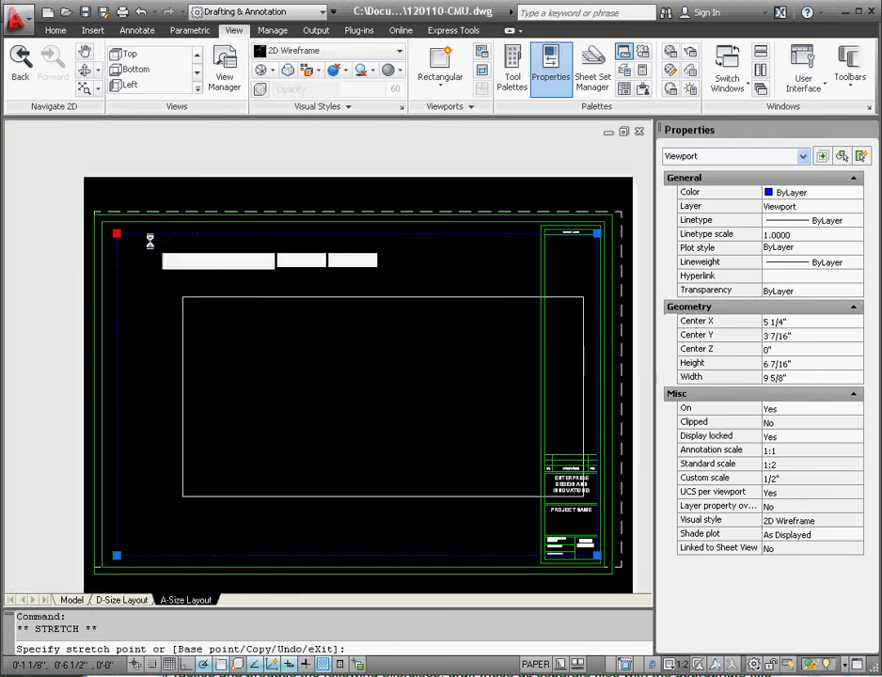
{"action": "left_click", "coordinate": [149, 242]}
{"action": "left_click", "coordinate": [149, 555]}
{"action": "left_click", "coordinate": [156, 531]}
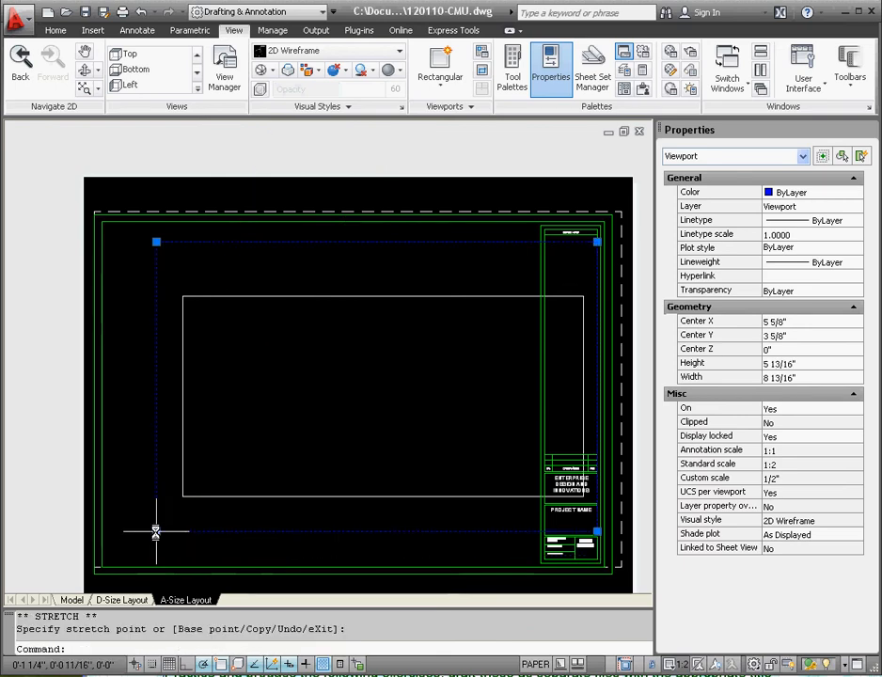
Step: Move the viewport about 7/8" to the left so the rectangle clears the title block
{"action": "left_click", "coordinate": [310, 531]}
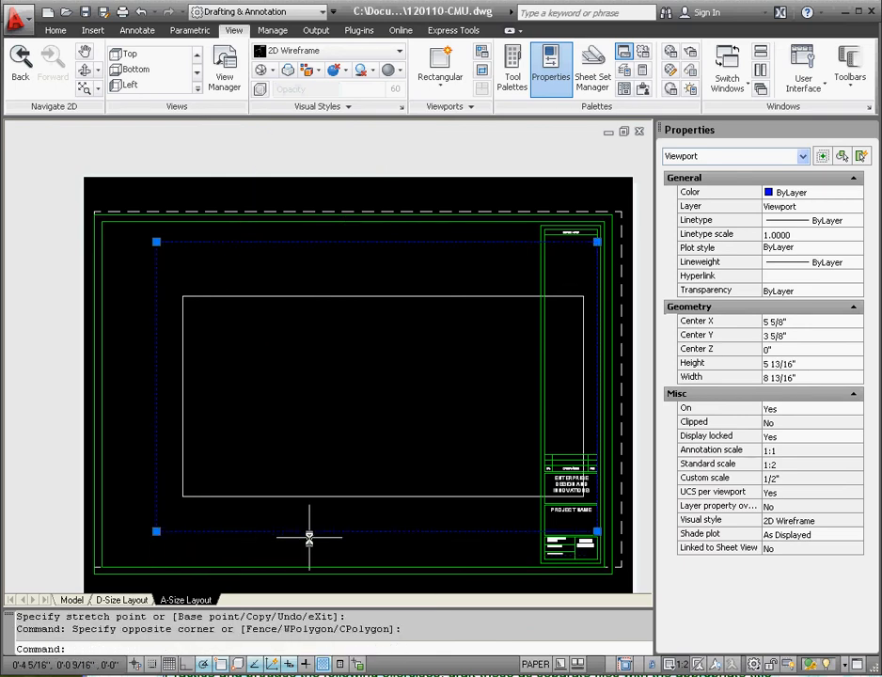
{"action": "type", "text": "m"}
{"action": "key", "text": "Return"}
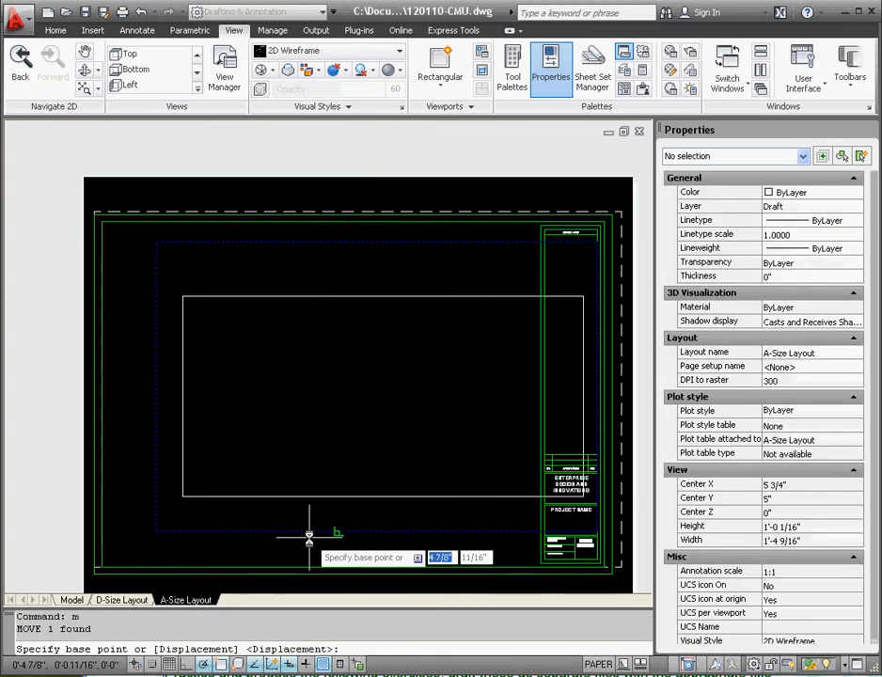
{"action": "left_click", "coordinate": [396, 364]}
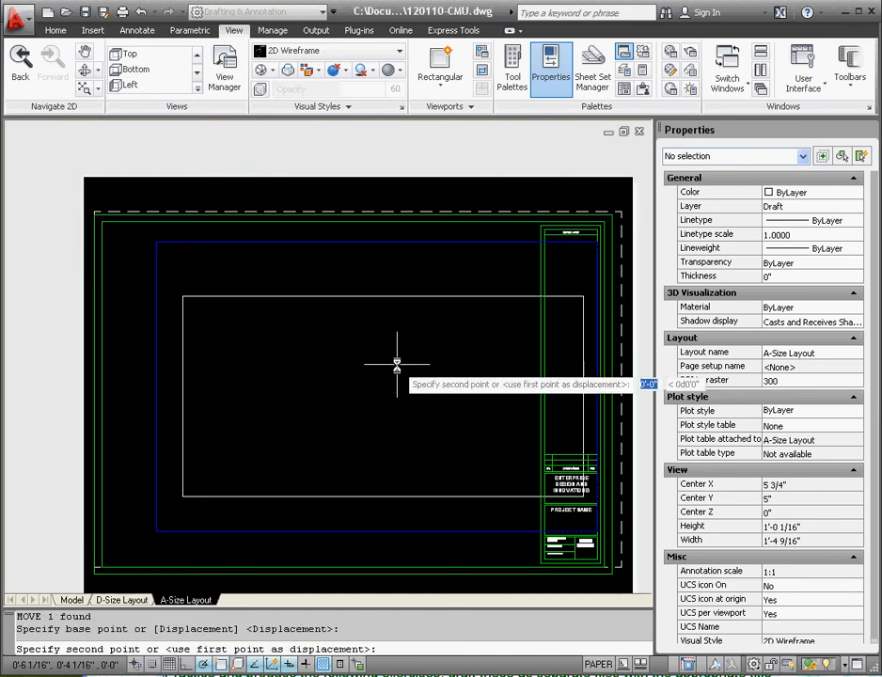
{"action": "left_click", "coordinate": [352, 362]}
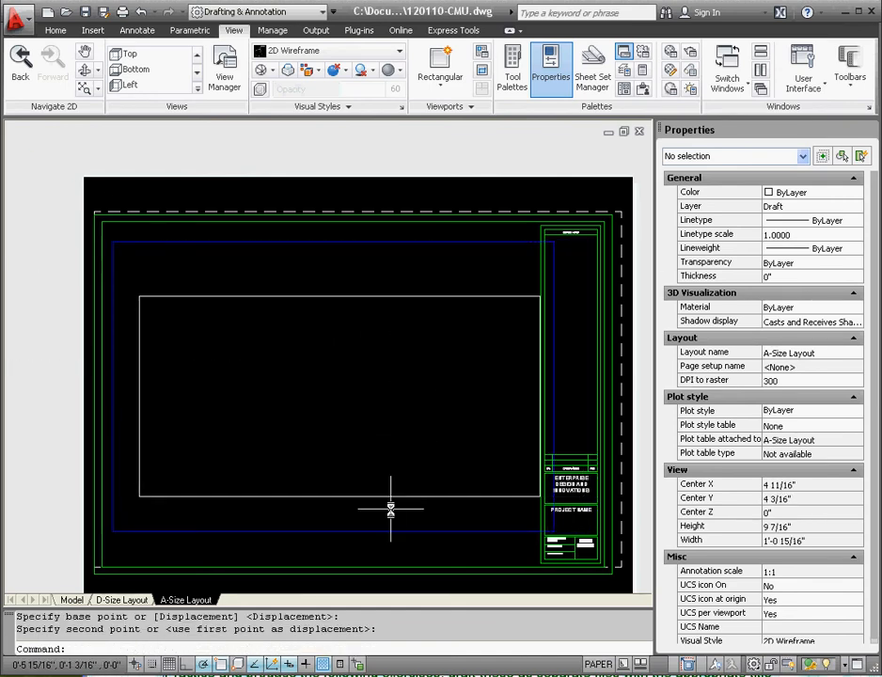
Step: Select the moved viewport and unlock it by setting Display locked to No
{"action": "left_click", "coordinate": [412, 535]}
{"action": "left_click", "coordinate": [408, 518]}
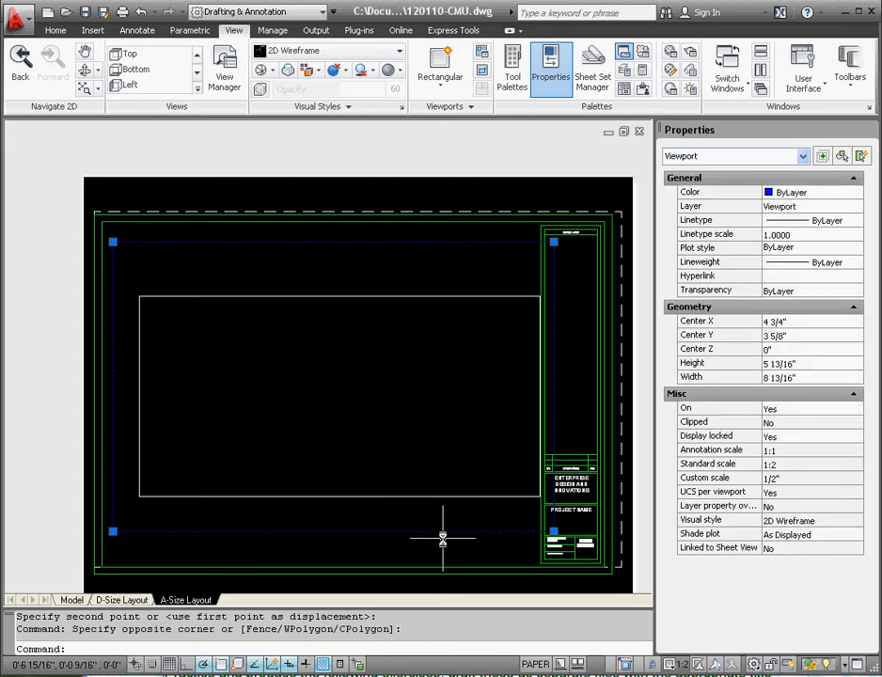
{"action": "left_click", "coordinate": [802, 436]}
{"action": "left_click", "coordinate": [856, 435]}
{"action": "left_click", "coordinate": [791, 461]}
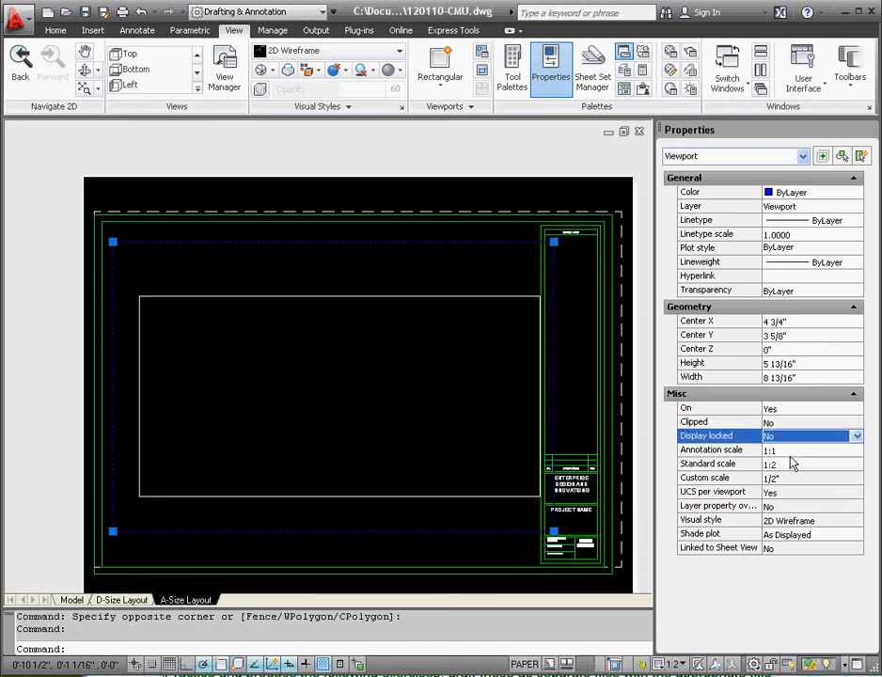
Step: Set the viewport's standard scale to 3" = 1'-0" and lock its display again
{"action": "left_click", "coordinate": [791, 478]}
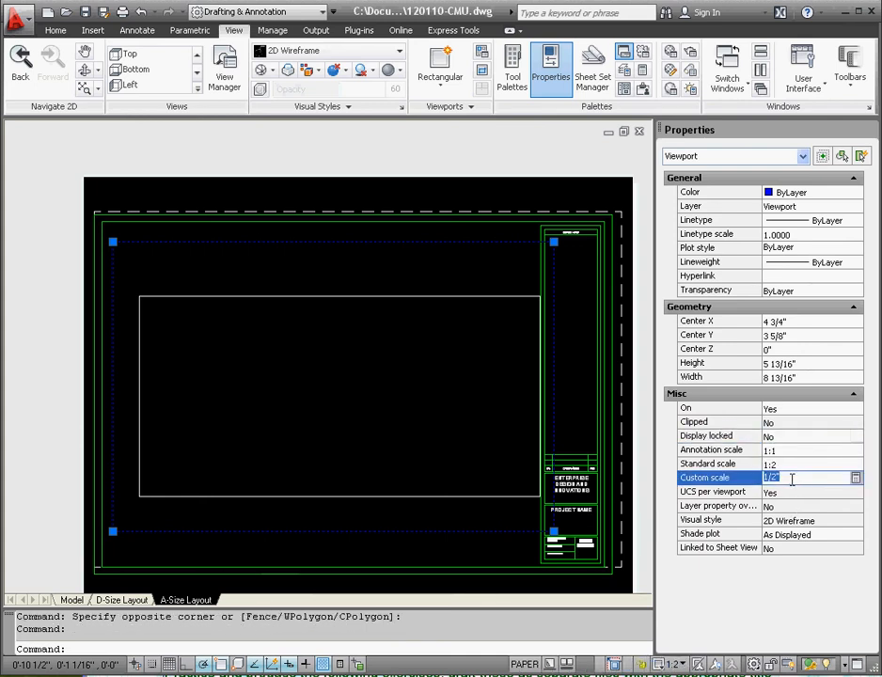
{"action": "left_click", "coordinate": [793, 465]}
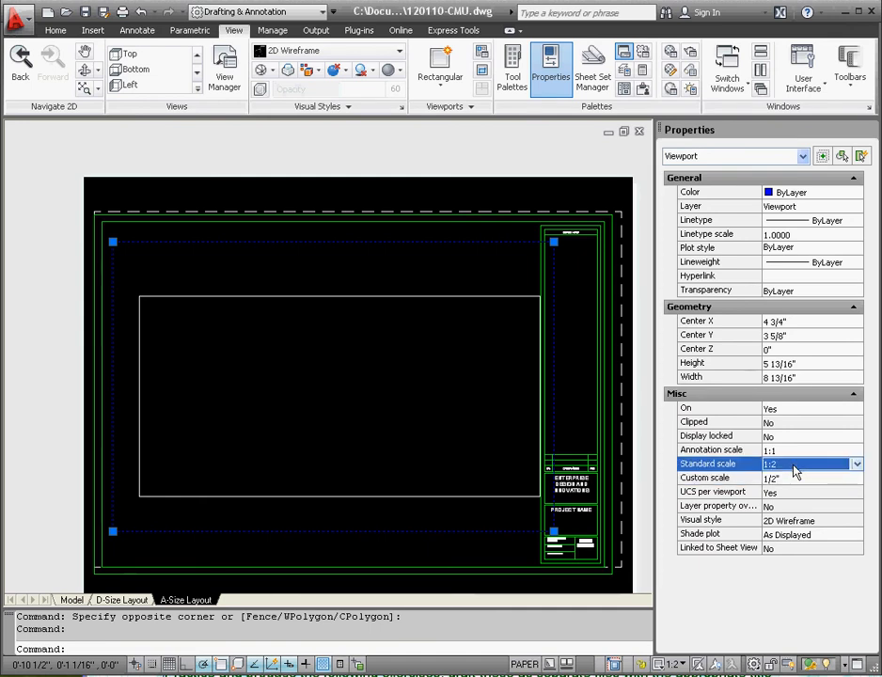
{"action": "left_click", "coordinate": [856, 465]}
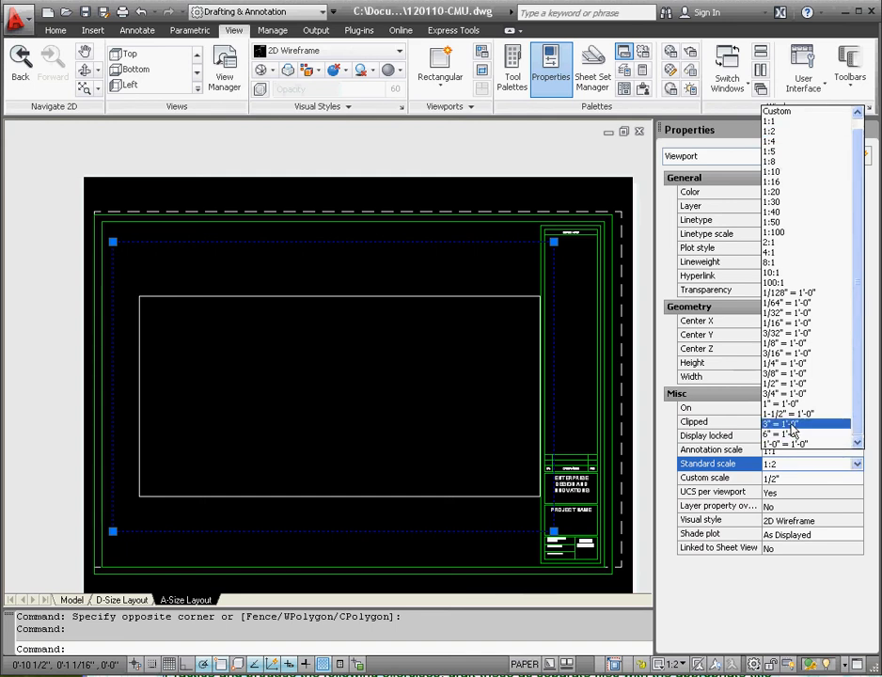
{"action": "left_click", "coordinate": [790, 424]}
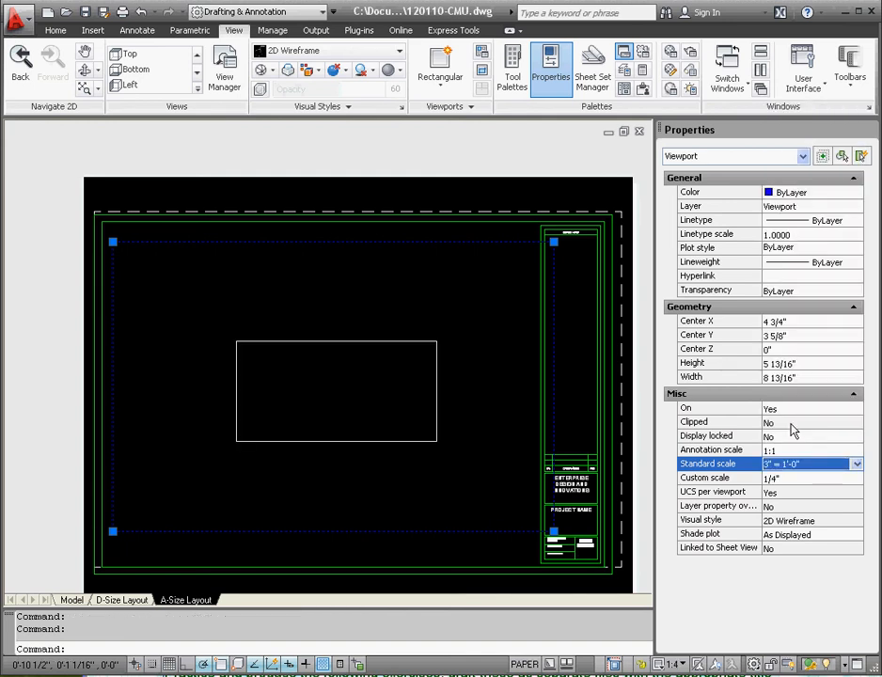
{"action": "left_click", "coordinate": [789, 437]}
{"action": "left_click", "coordinate": [789, 438]}
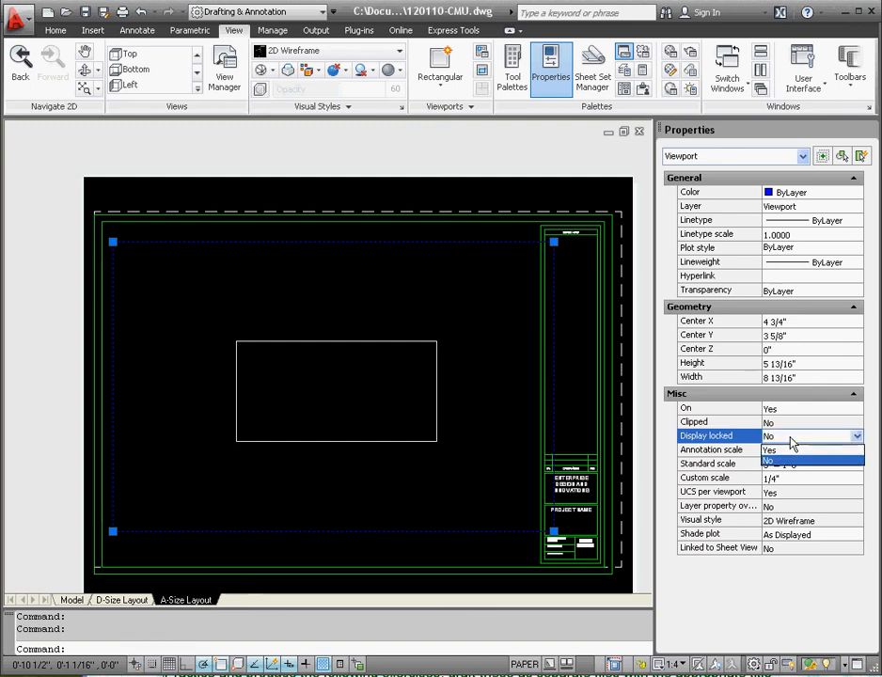
{"action": "left_click", "coordinate": [791, 450]}
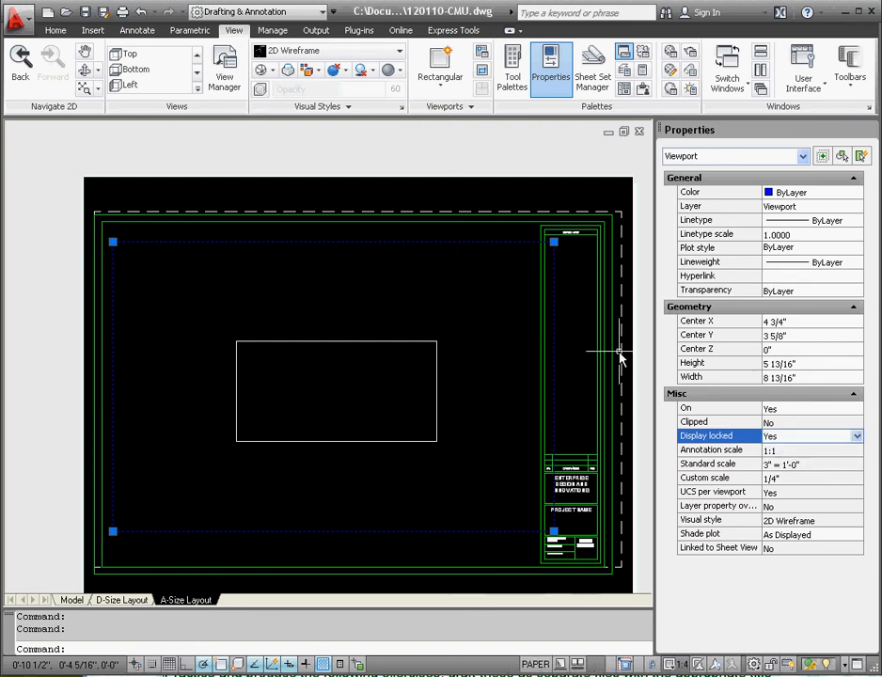
Step: Stretch the viewport's upper-right and lower-left corners inward to about 7 7/16" by 5 5/8", clear of the title block, and deselect it
{"action": "left_click", "coordinate": [438, 191]}
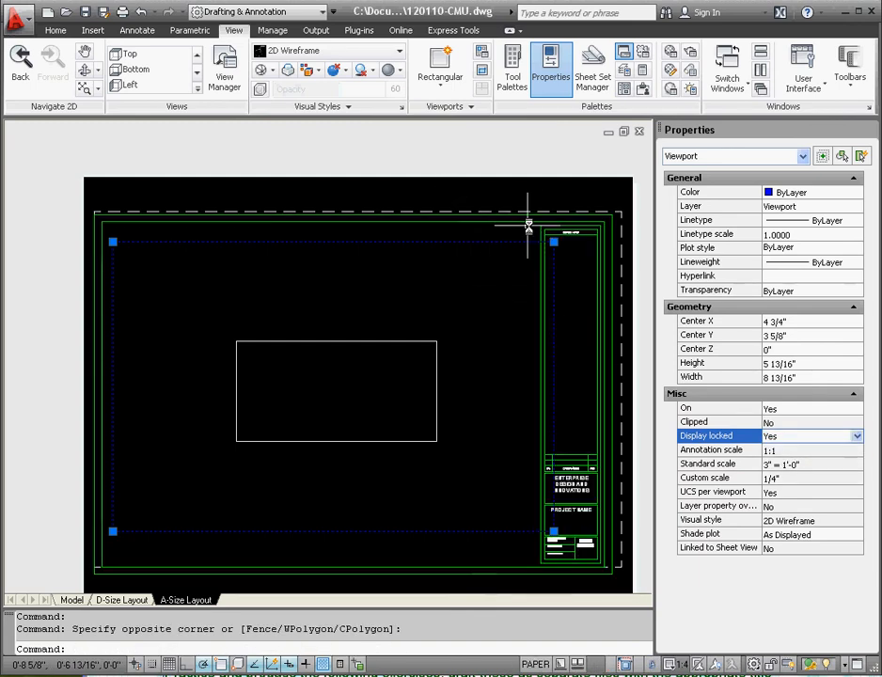
{"action": "left_click", "coordinate": [553, 241]}
{"action": "left_click", "coordinate": [508, 242]}
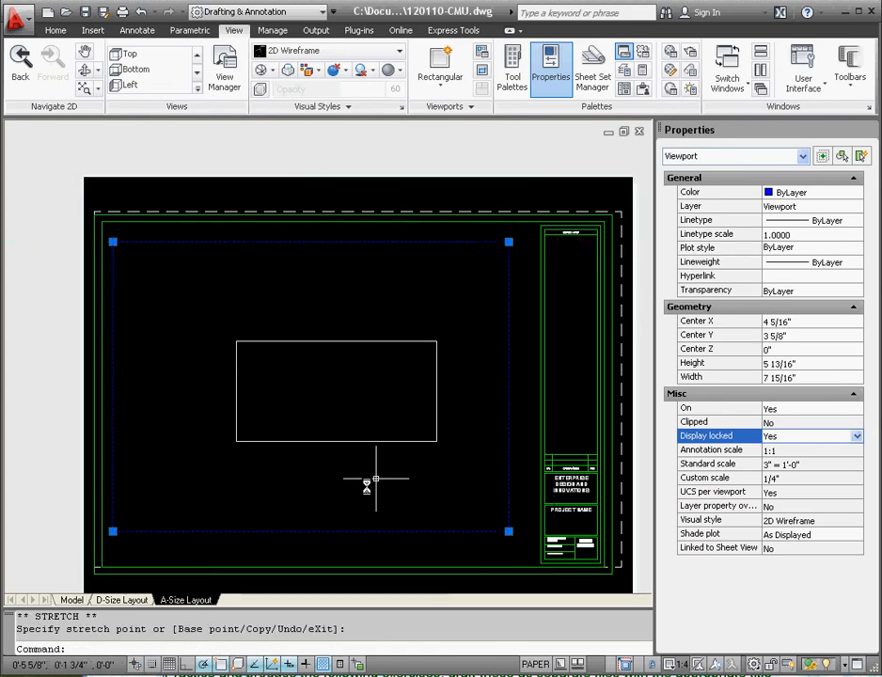
{"action": "left_click", "coordinate": [112, 532]}
{"action": "left_click", "coordinate": [137, 524]}
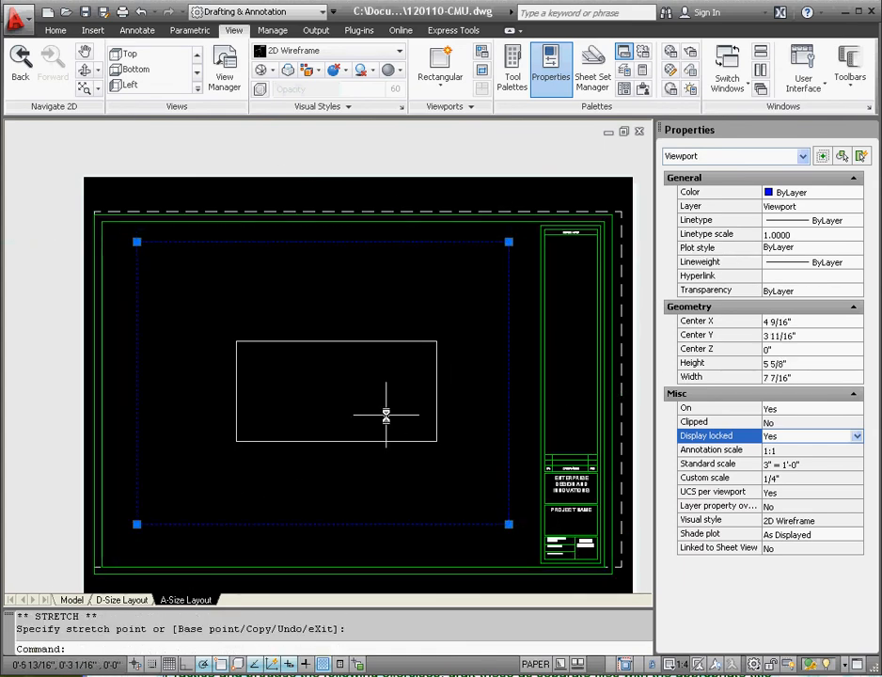
{"action": "key", "text": "Escape"}
{"action": "key", "text": "Escape"}
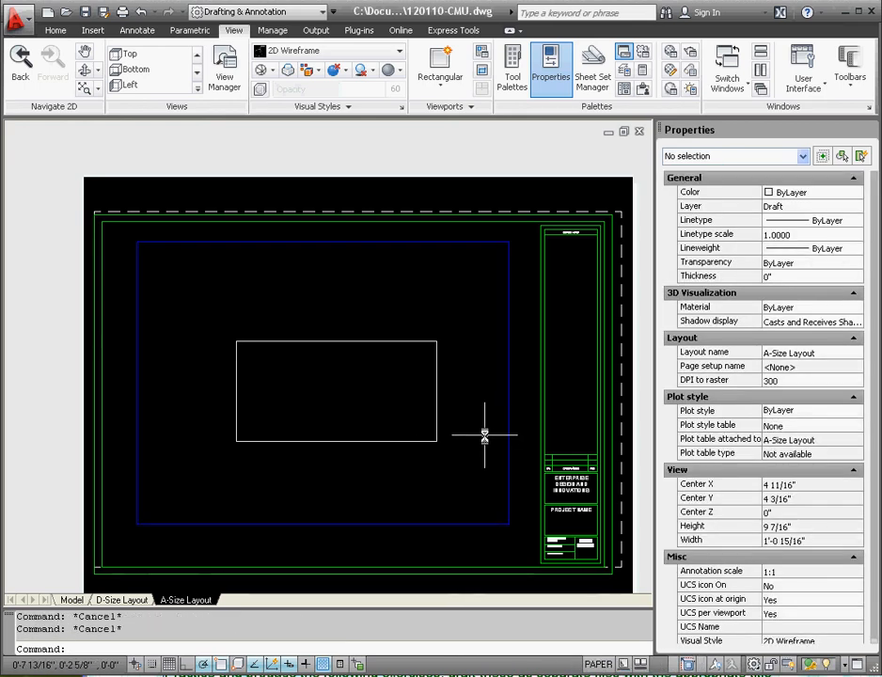
{"action": "left_click", "coordinate": [524, 306]}
{"action": "left_click", "coordinate": [498, 284]}
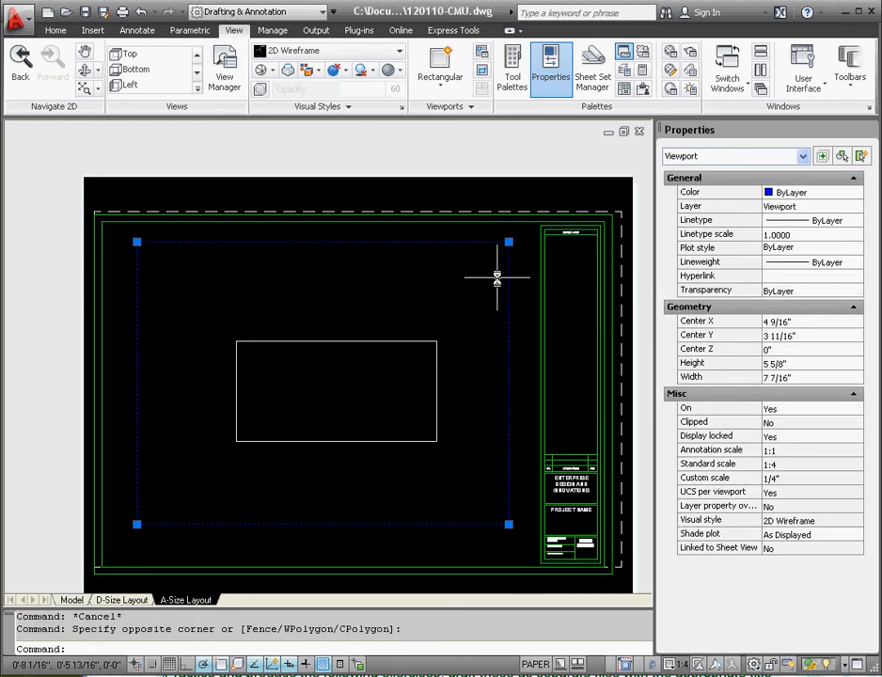
{"action": "left_click", "coordinate": [517, 262]}
{"action": "key", "text": "Escape"}
{"action": "key", "text": "Escape"}
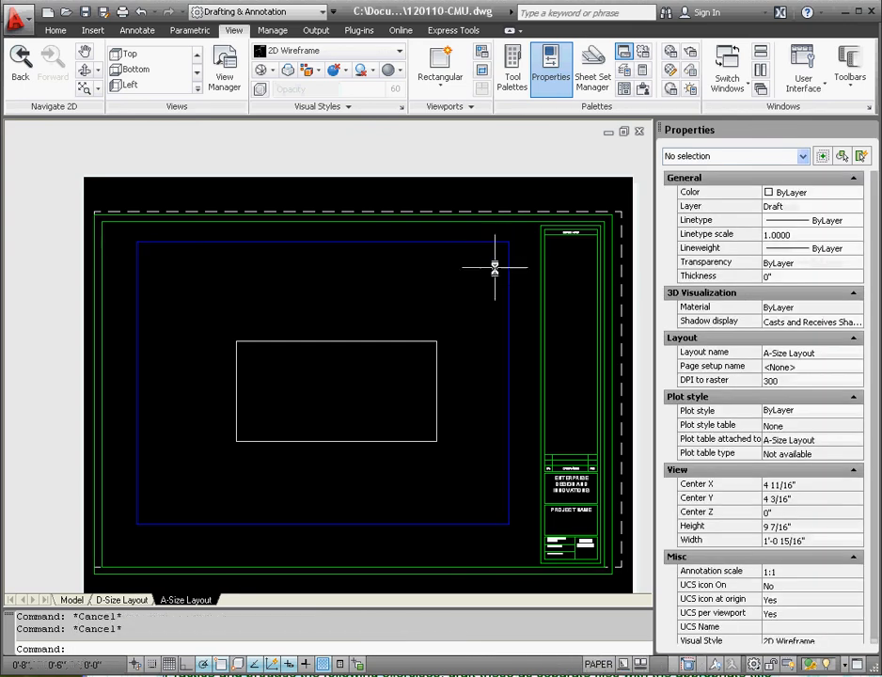
Step: Activate model space inside the locked viewport and select the rectangle
{"action": "double_click", "coordinate": [410, 276]}
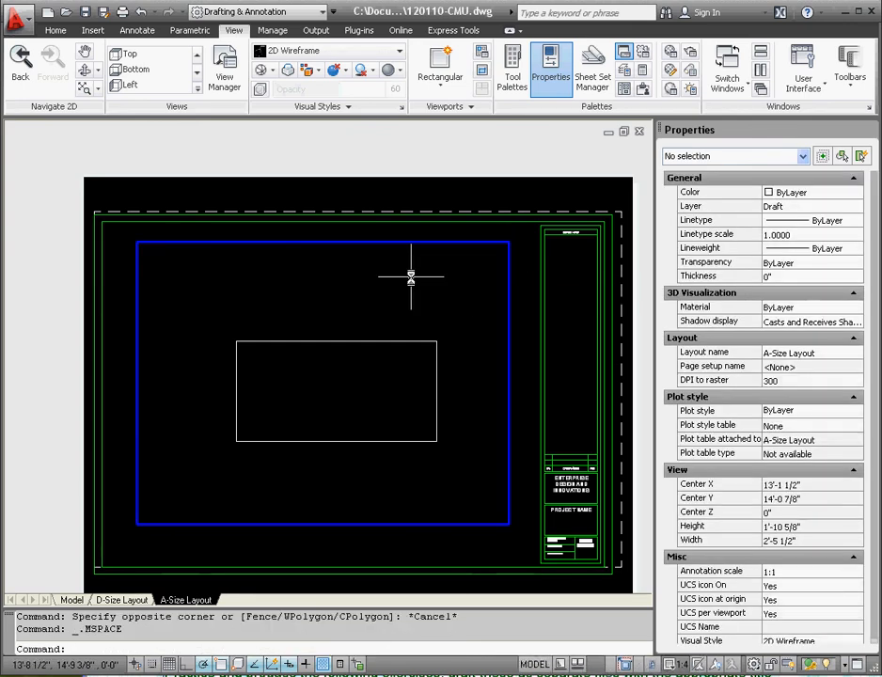
{"action": "left_click", "coordinate": [394, 369]}
{"action": "left_click", "coordinate": [350, 307]}
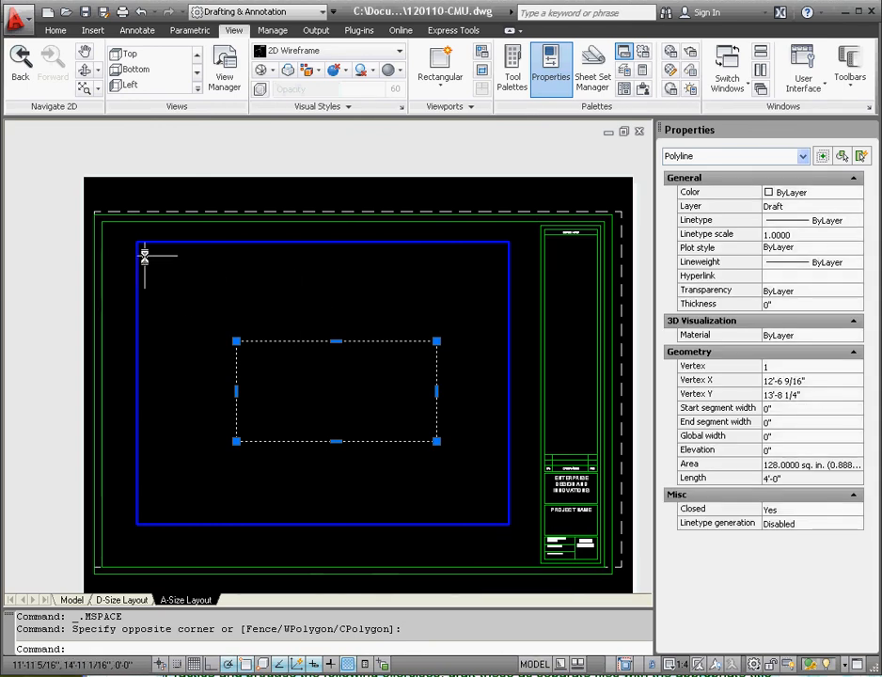
Step: Draw a diagonal line about 8 1/8" long at 45 degrees, from above the rectangle down into its interior
{"action": "left_click", "coordinate": [54, 30]}
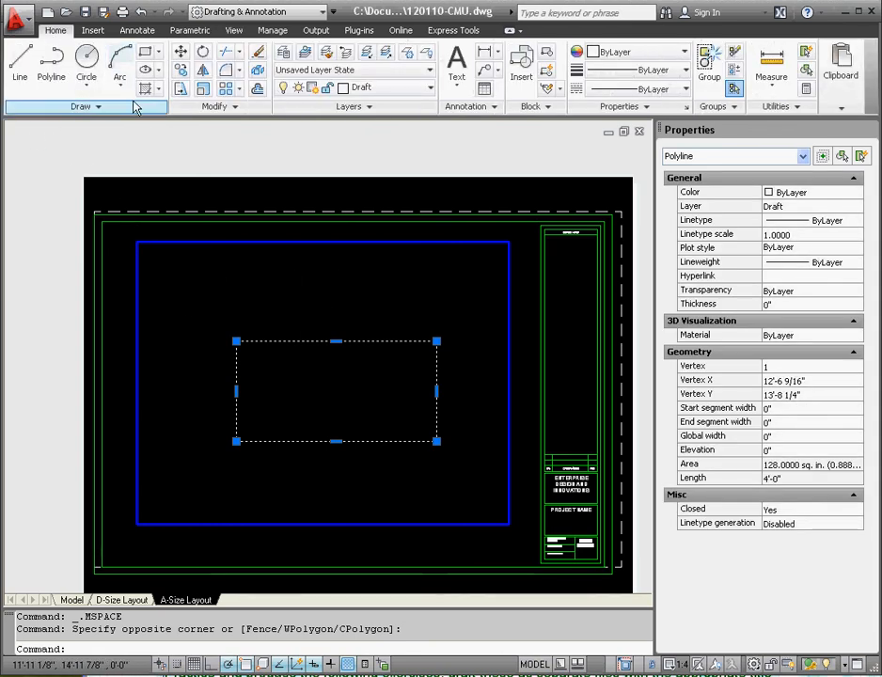
{"action": "left_click", "coordinate": [19, 58]}
{"action": "left_click", "coordinate": [289, 315]}
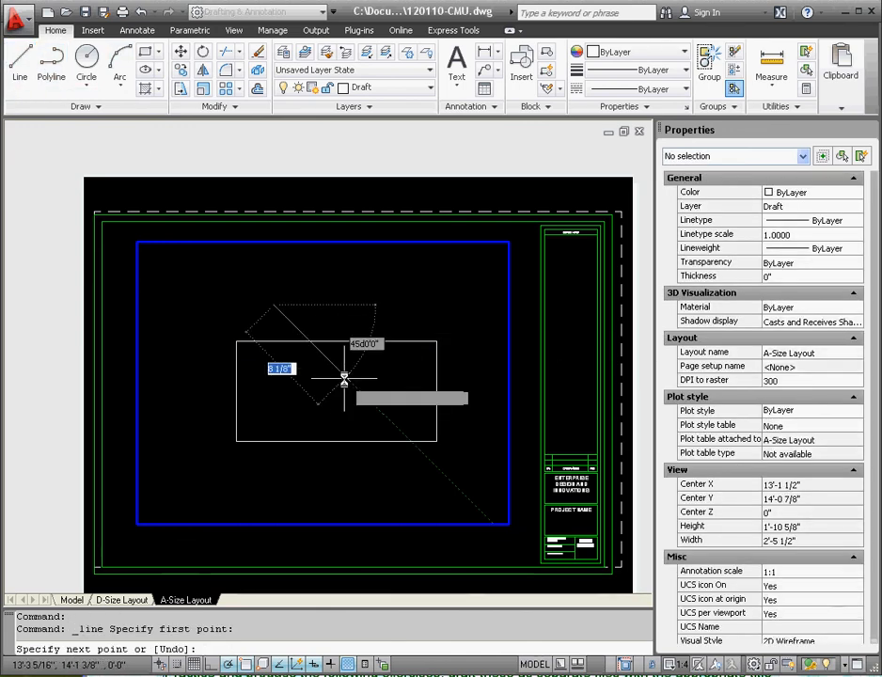
{"action": "left_click", "coordinate": [345, 376]}
{"action": "key", "text": "Escape"}
{"action": "key", "text": "Escape"}
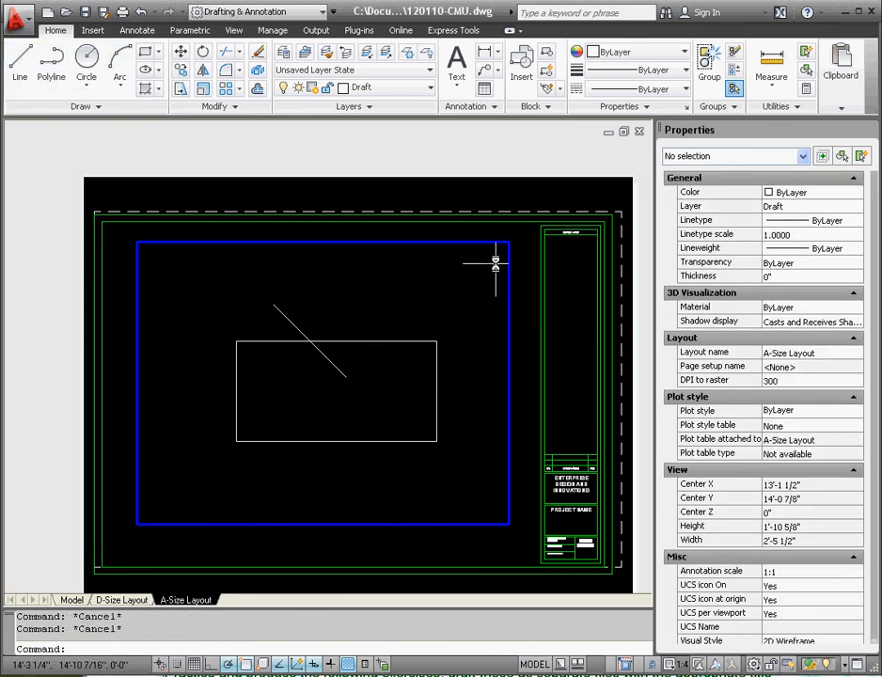
Step: Return to paper space and select the viewport
{"action": "double_click", "coordinate": [524, 247]}
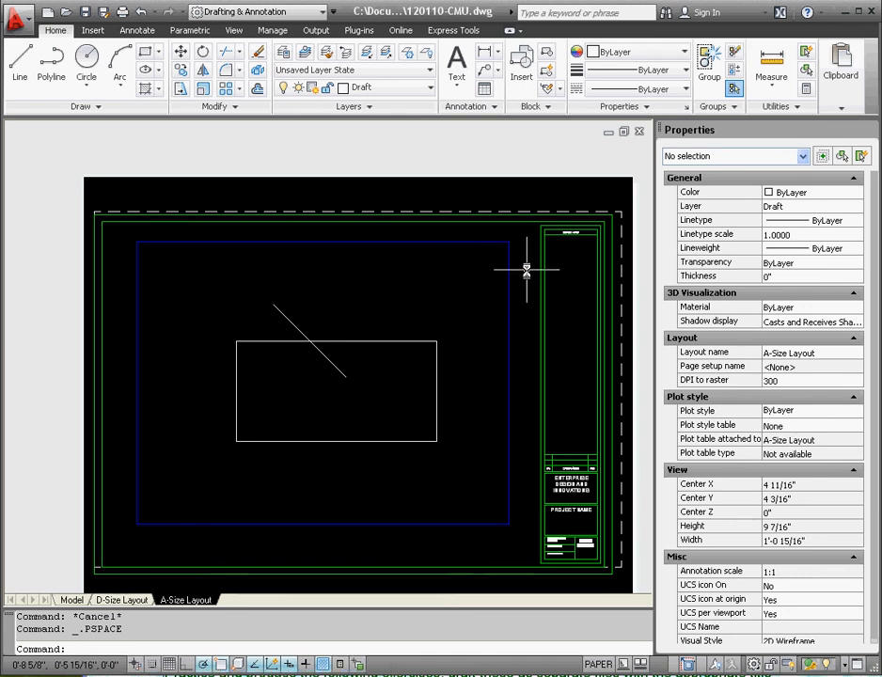
{"action": "left_click", "coordinate": [522, 266]}
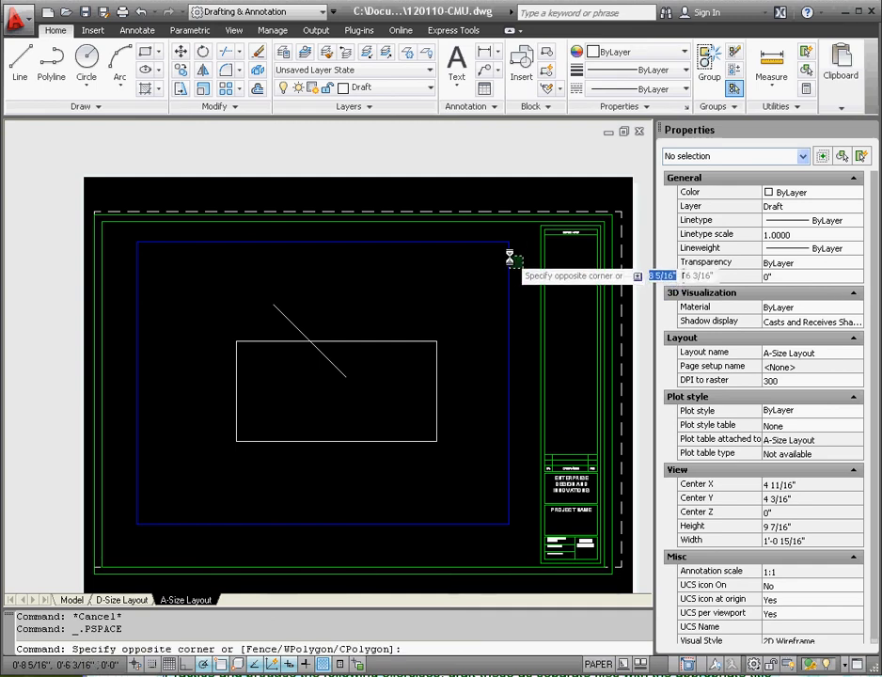
{"action": "left_click", "coordinate": [505, 254]}
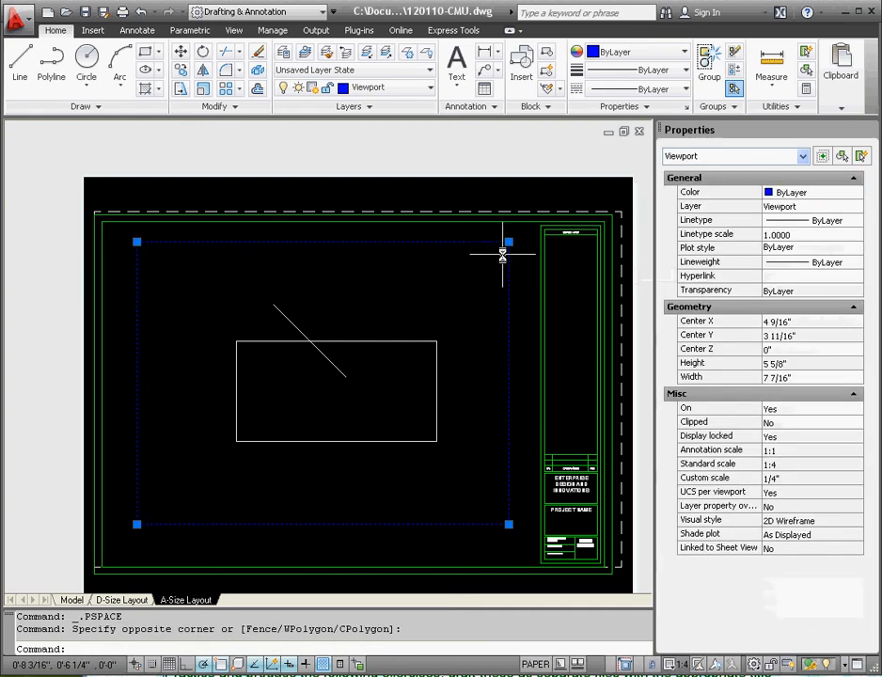